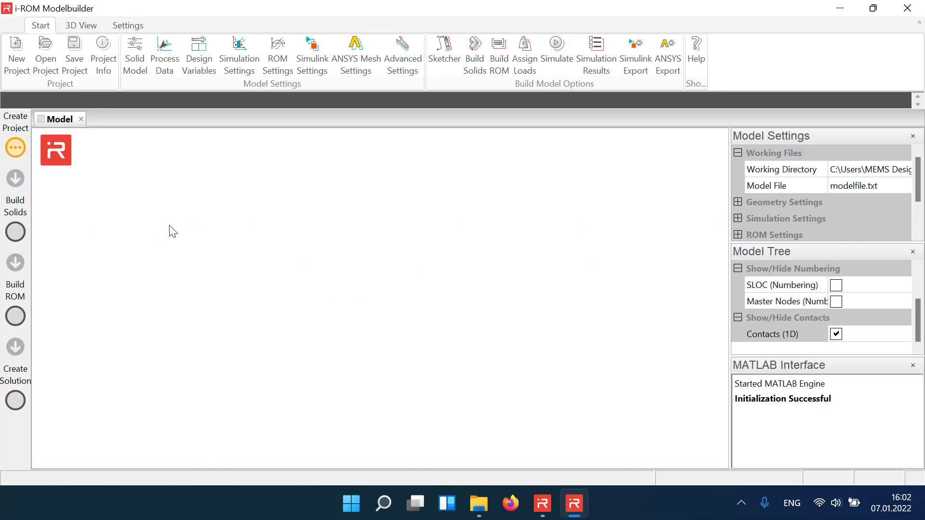
Open Accelerometer.iromproj so its model with contact elements loads
left_click(46, 47)
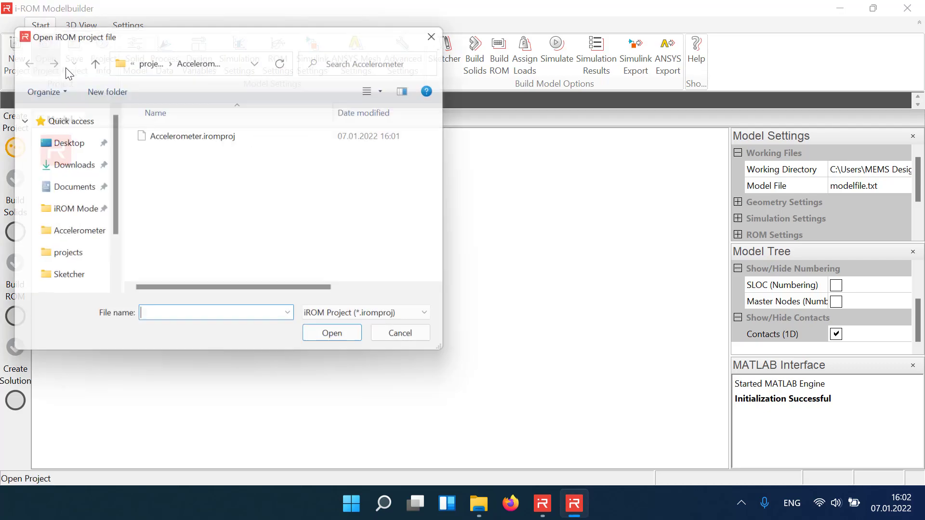
double_click(152, 138)
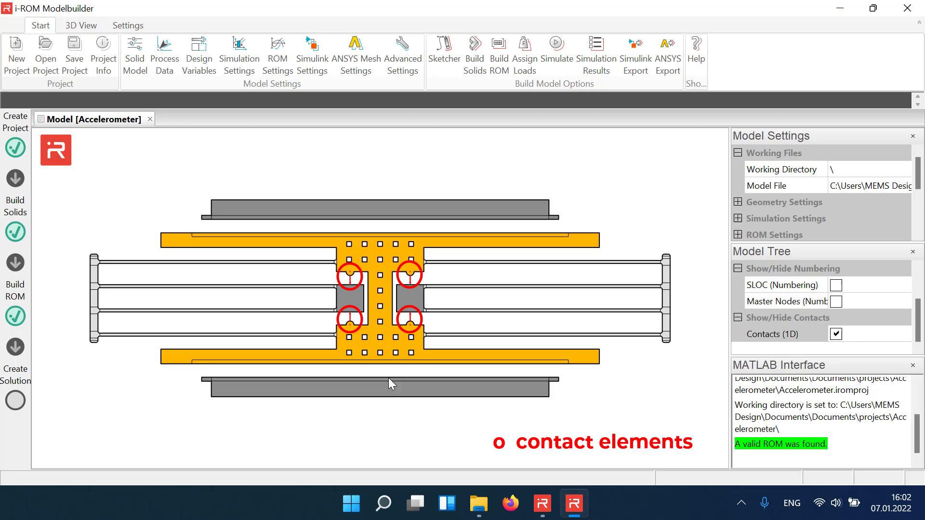
scroll(388, 377, "up", 5)
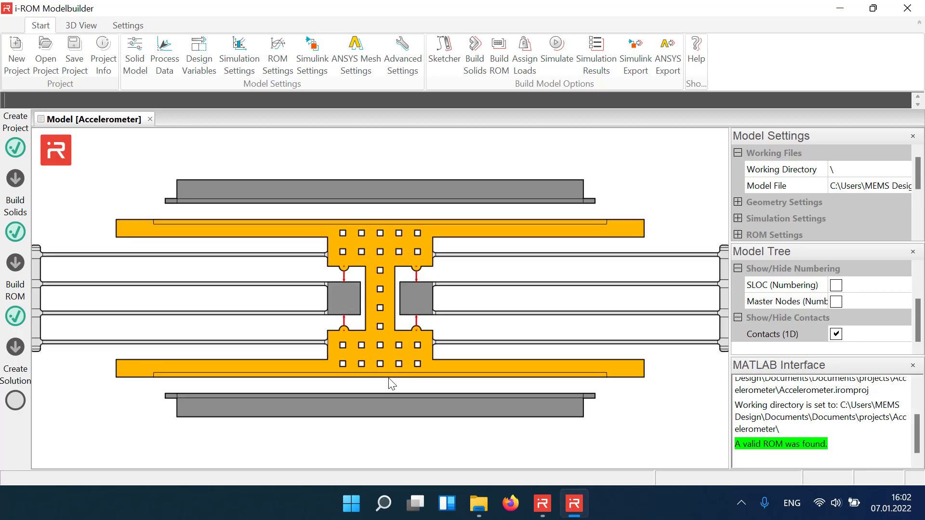
scroll(389, 378, "up", 3)
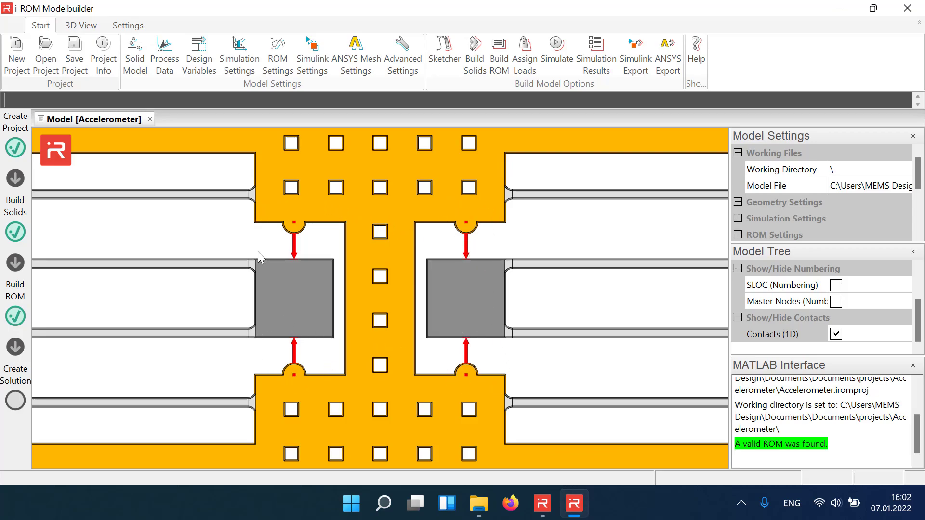
left_click(834, 334)
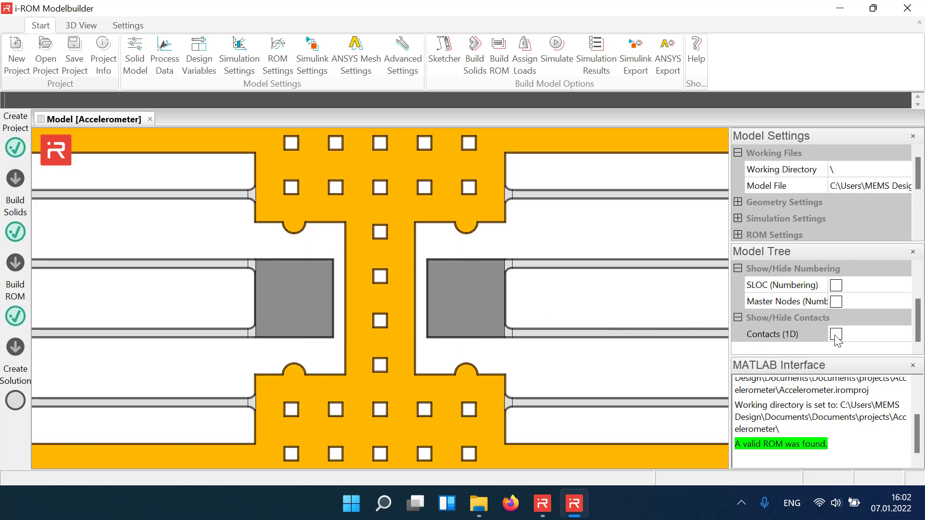
left_click(836, 335)
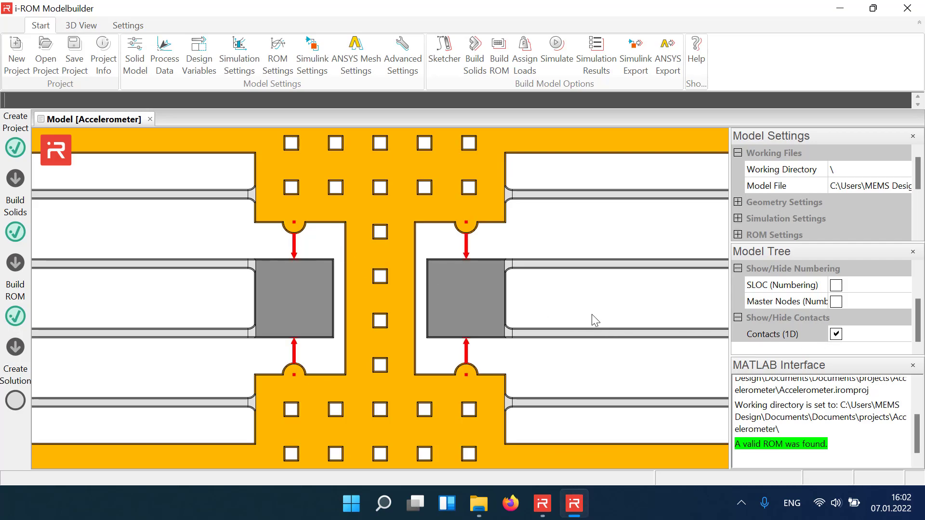
left_click_drag(587, 326, 592, 302)
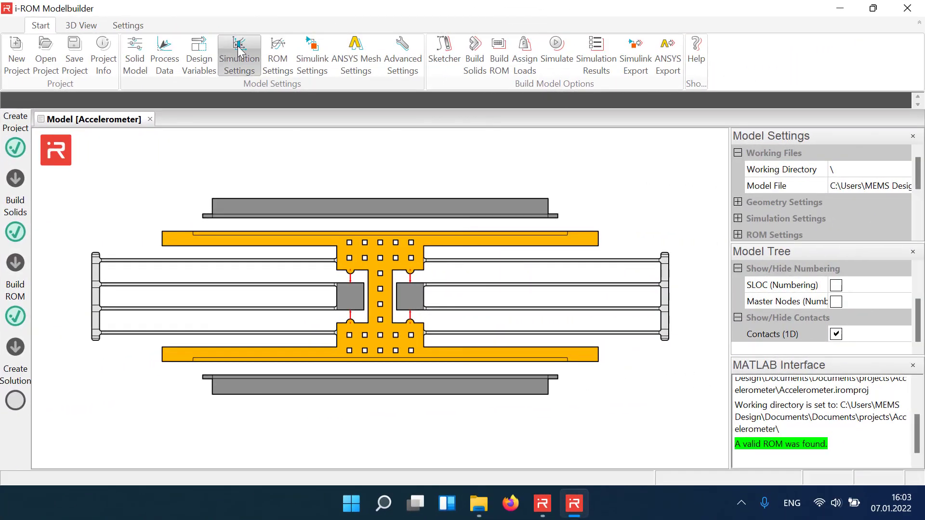
left_click(238, 48)
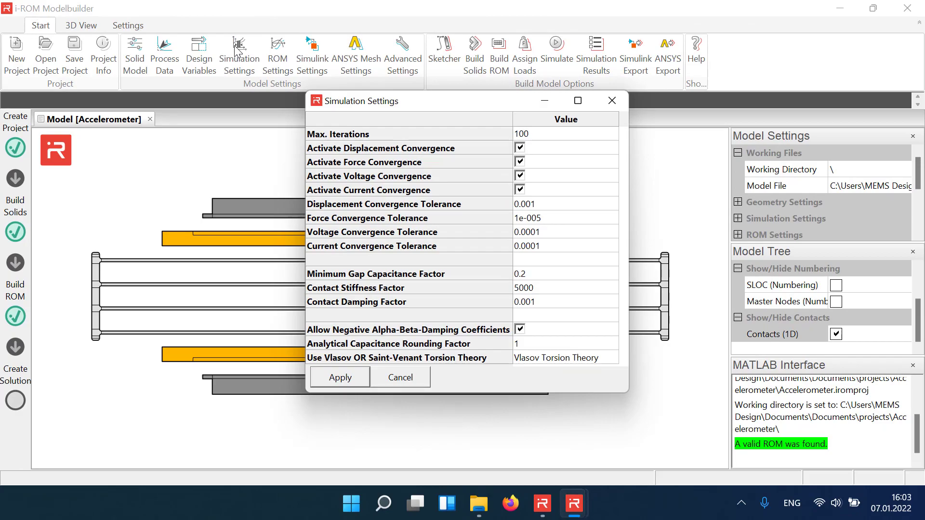
left_click(537, 292)
left_click(553, 292)
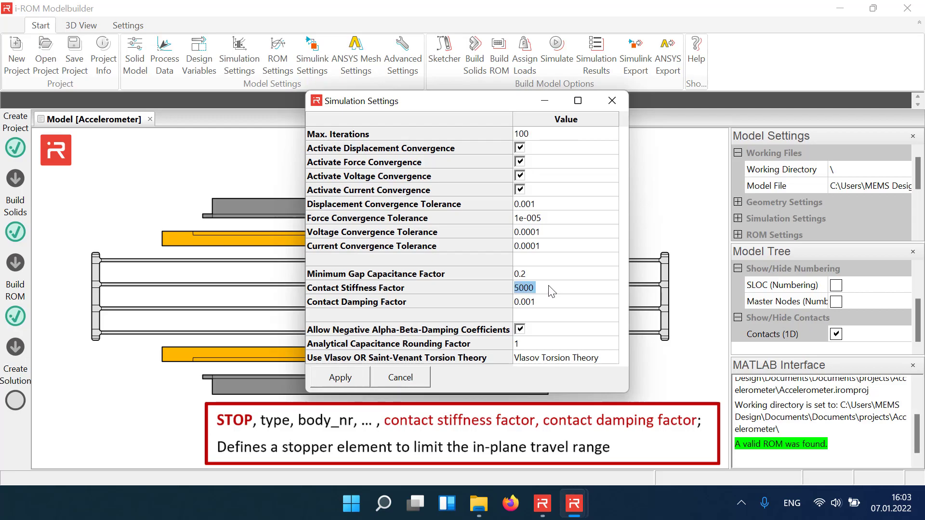
left_click(551, 304)
left_click(551, 307)
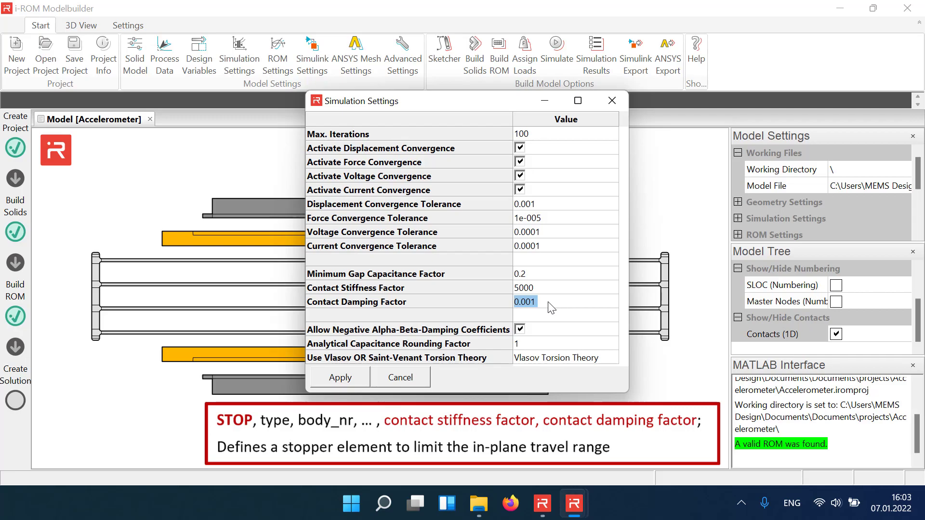
Apply the simulation settings, then choose a static analysis with DC sweep turned on
left_click(362, 381)
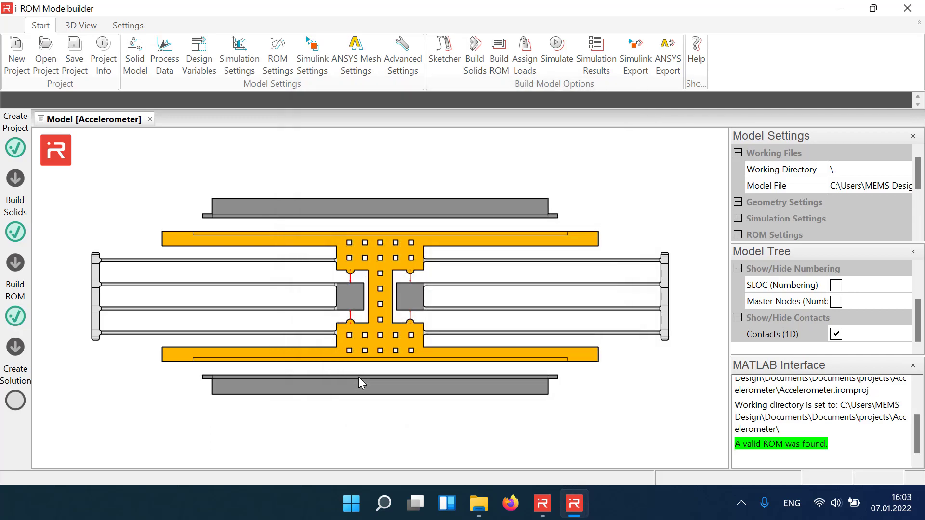
left_click(549, 53)
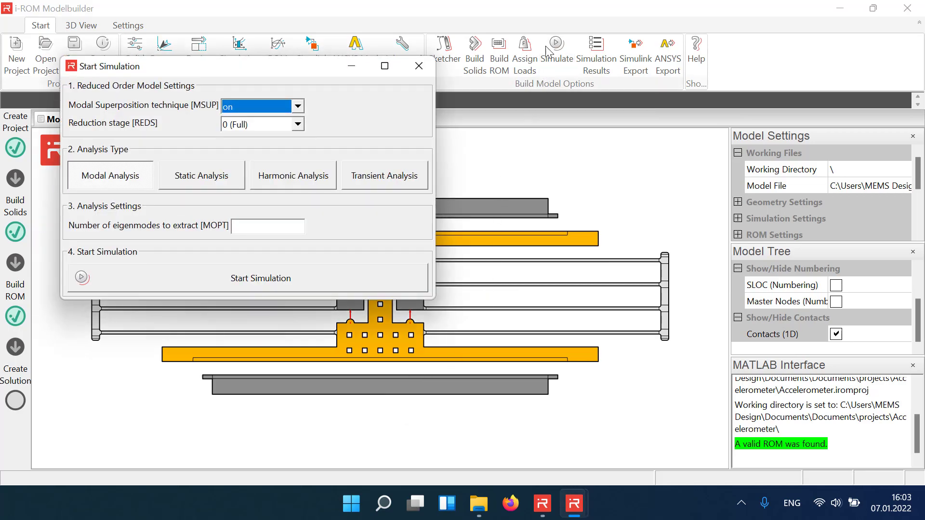
left_click(205, 177)
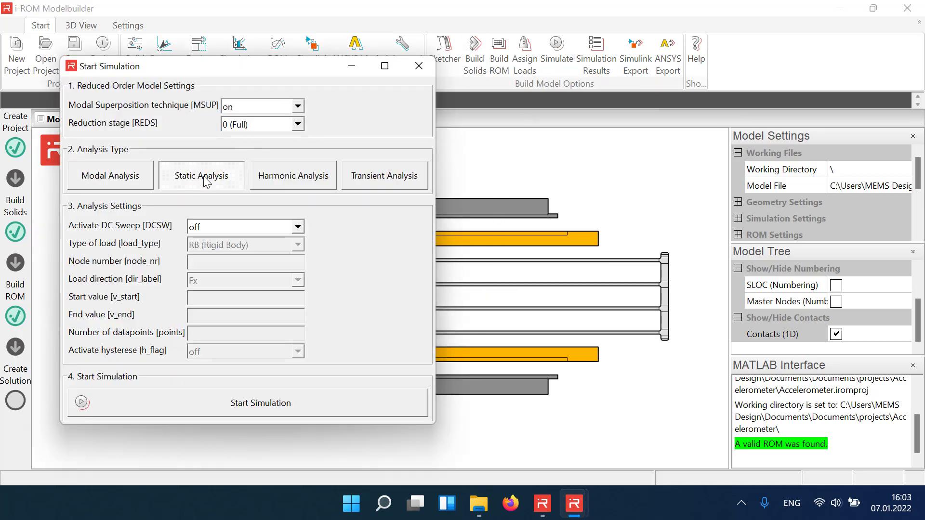
left_click(291, 227)
left_click(245, 240)
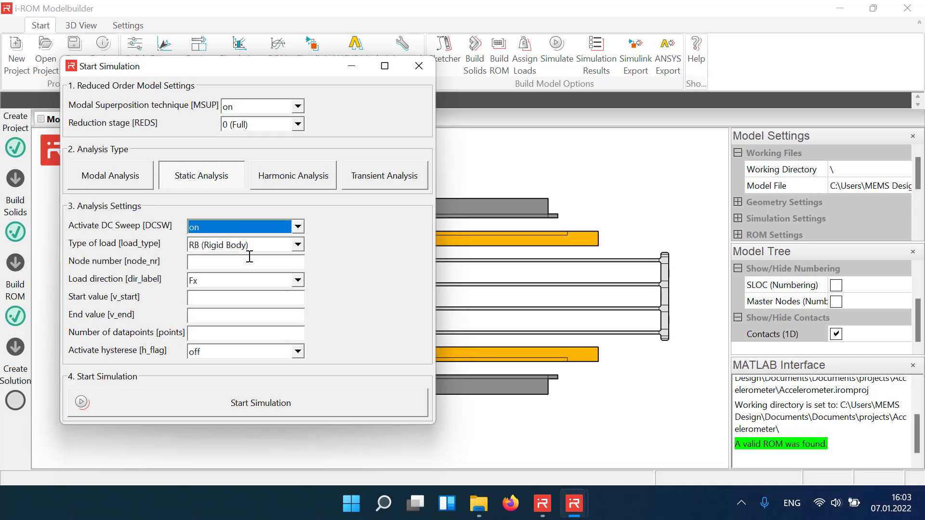
Sweep rigid body node 1 in uy from 0 to 10 with 101 points
left_click(249, 260)
type("1")
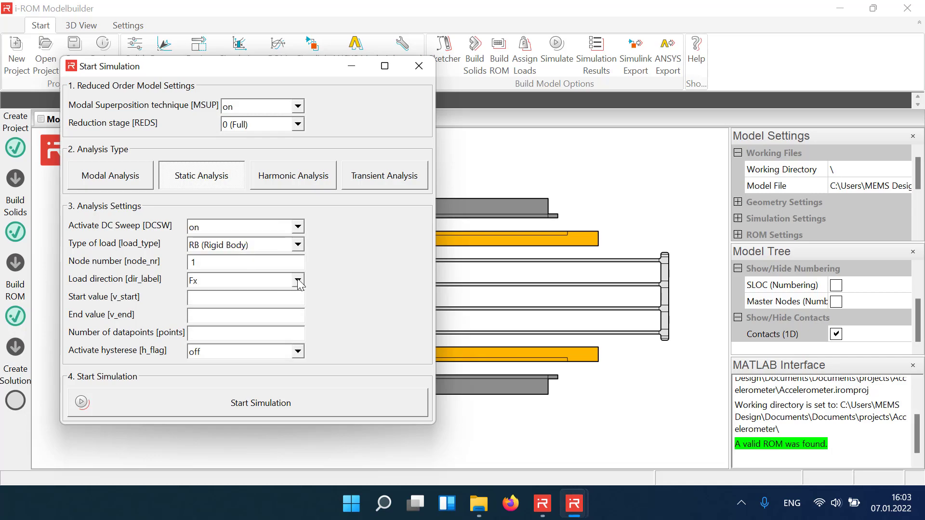
left_click(298, 280)
left_click(202, 378)
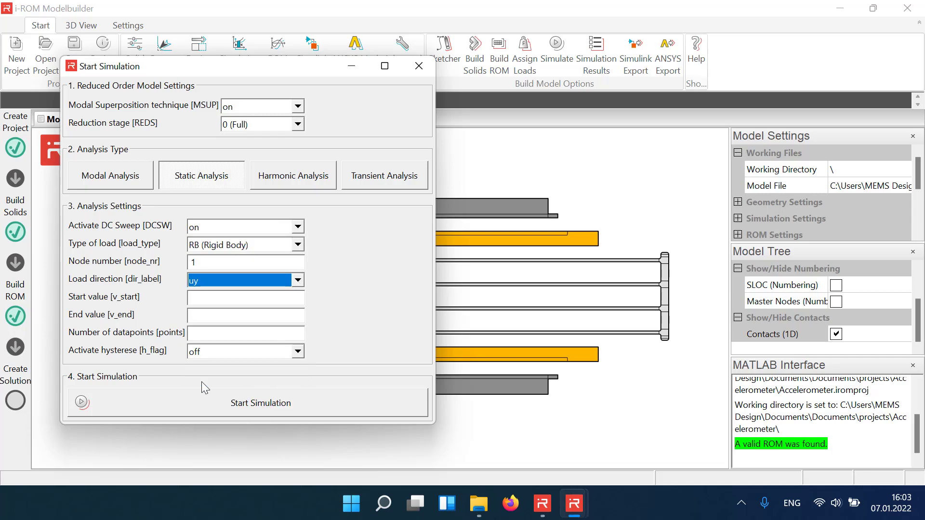
left_click(214, 300)
type("0")
left_click(214, 319)
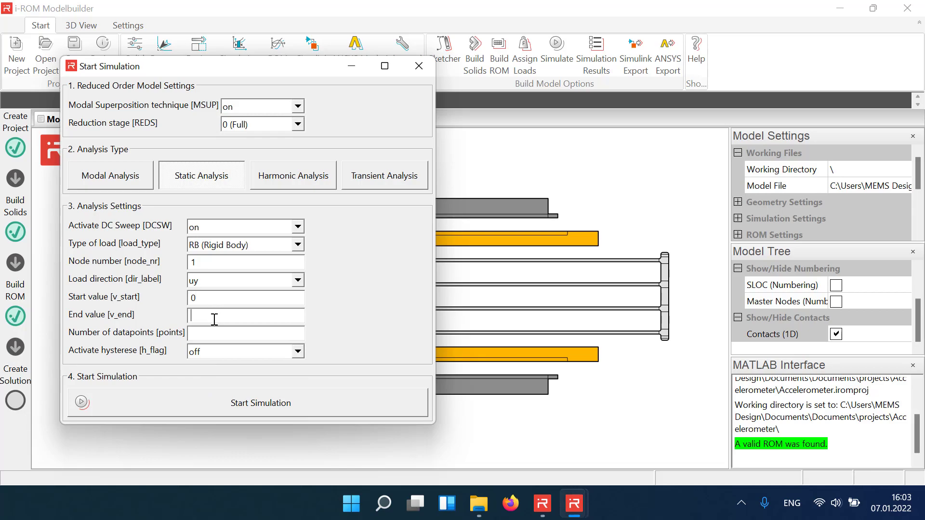
type("10")
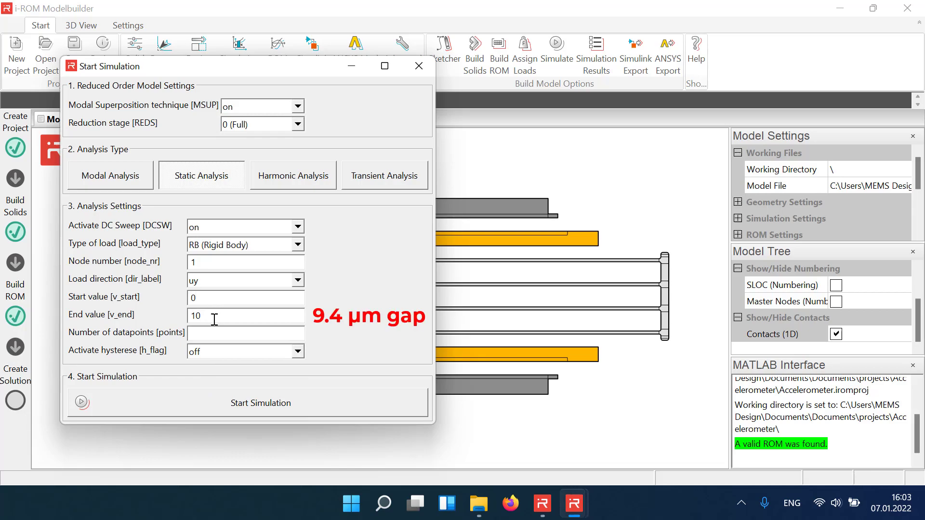
type("101")
Run the static sweep and read Fy vs uy: 206.5 at 9.4, jumping to 6217 at 10
left_click(195, 399)
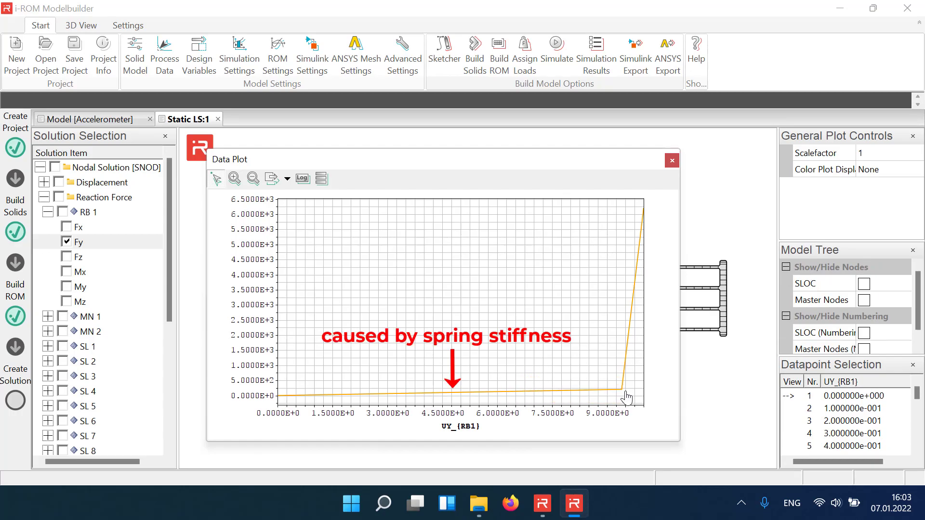
mouse_move(623, 392)
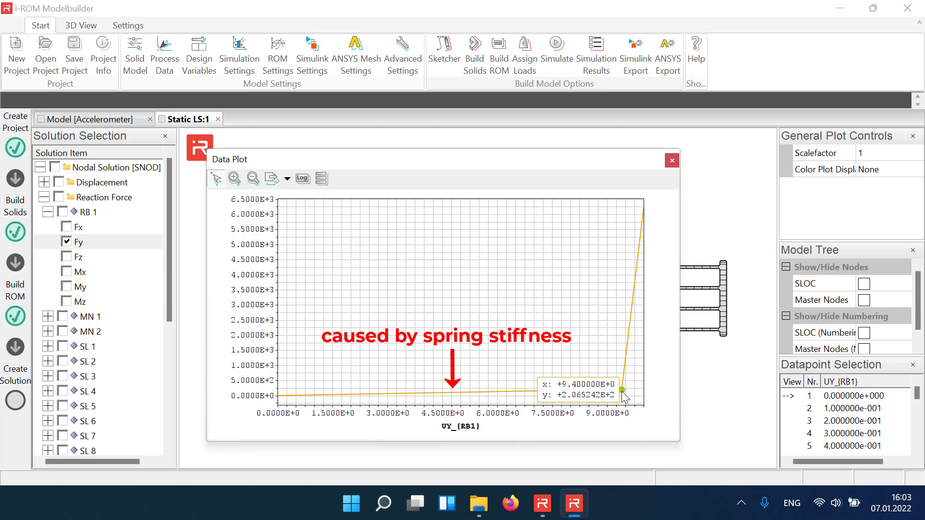
mouse_move(645, 212)
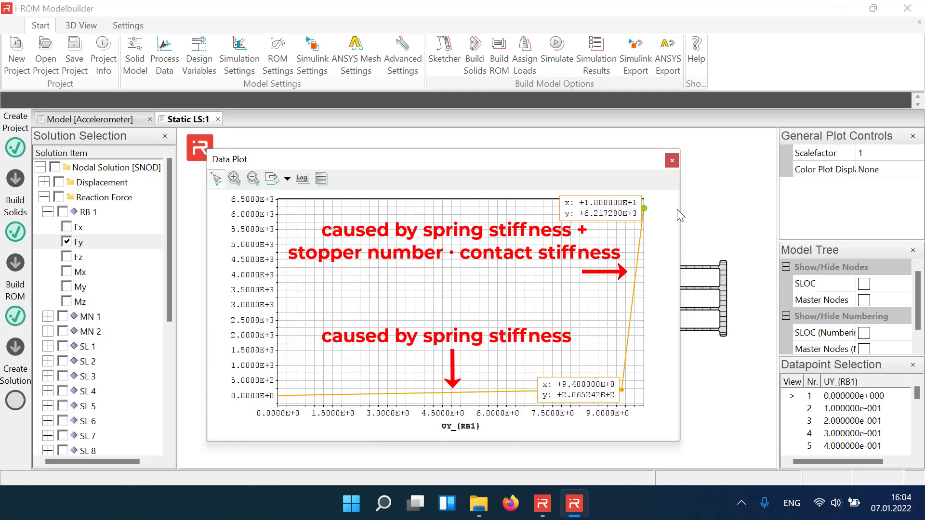
Close the Static LS:1 results and import the Accel_vsweep.txt loadstep file
left_click(220, 121)
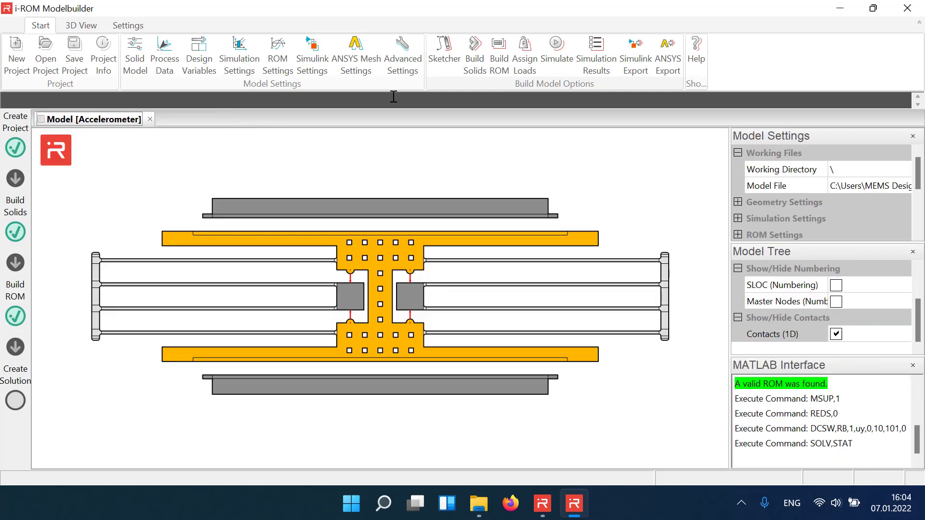
left_click(526, 49)
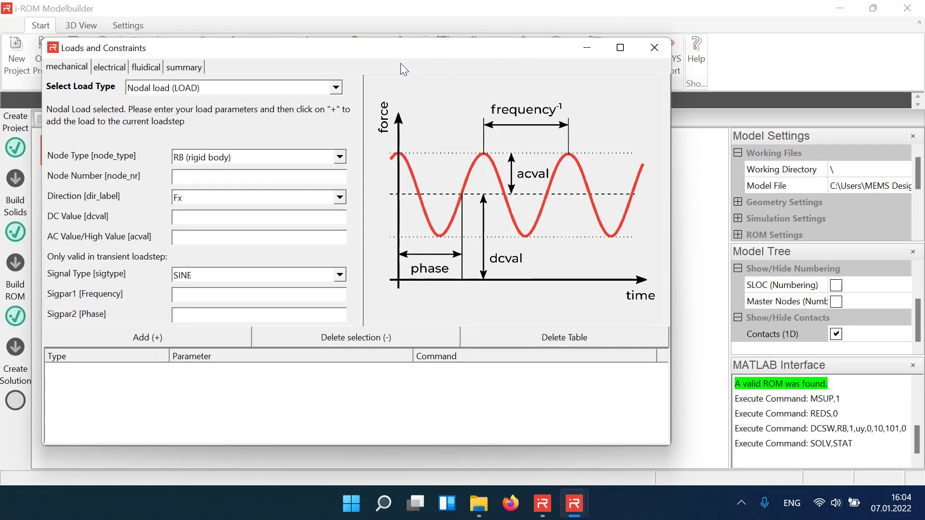
left_click(196, 68)
left_click(420, 87)
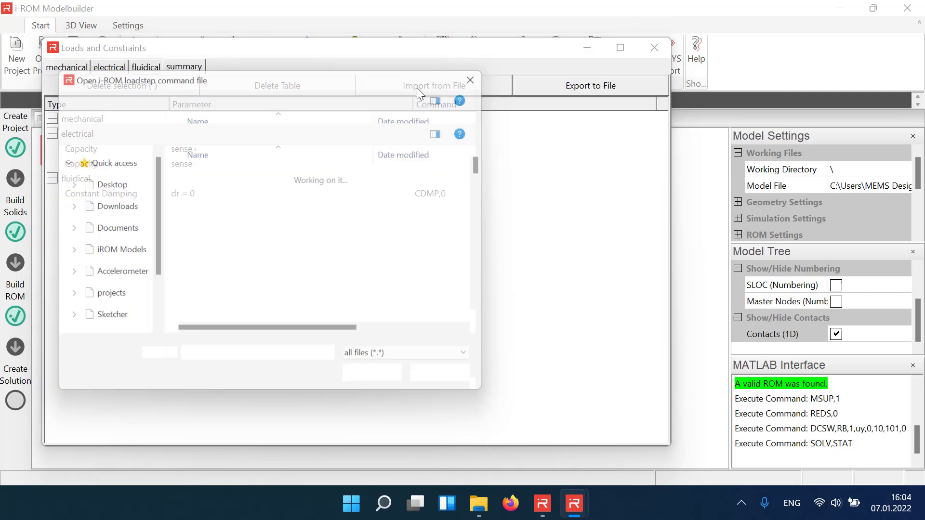
left_click(217, 264)
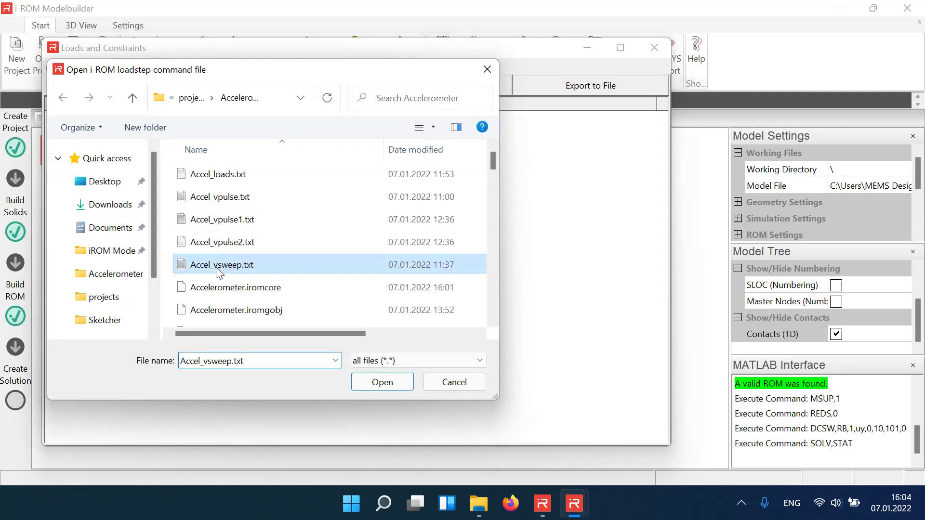
left_click(366, 380)
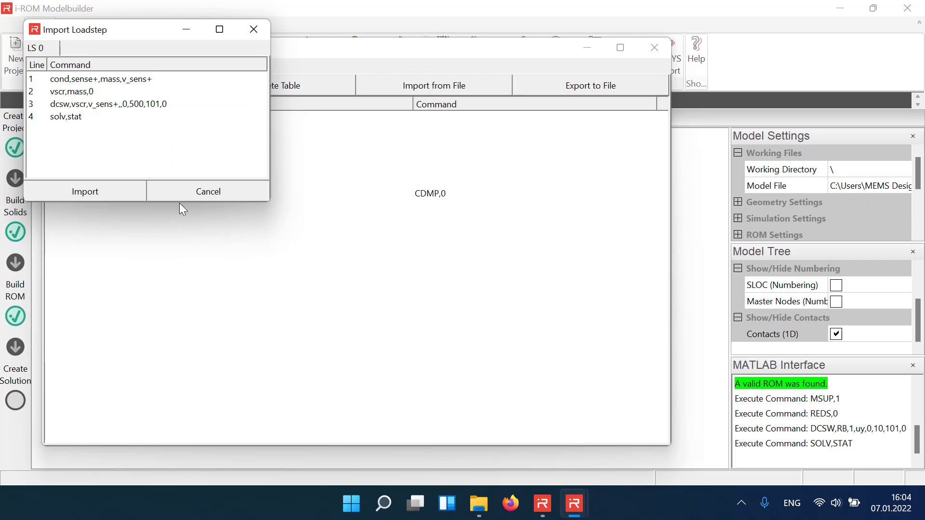
Check the imported dcsw sweep on v_sens+, 0 to 500 with 101 points, and close the loads window
left_click(143, 112)
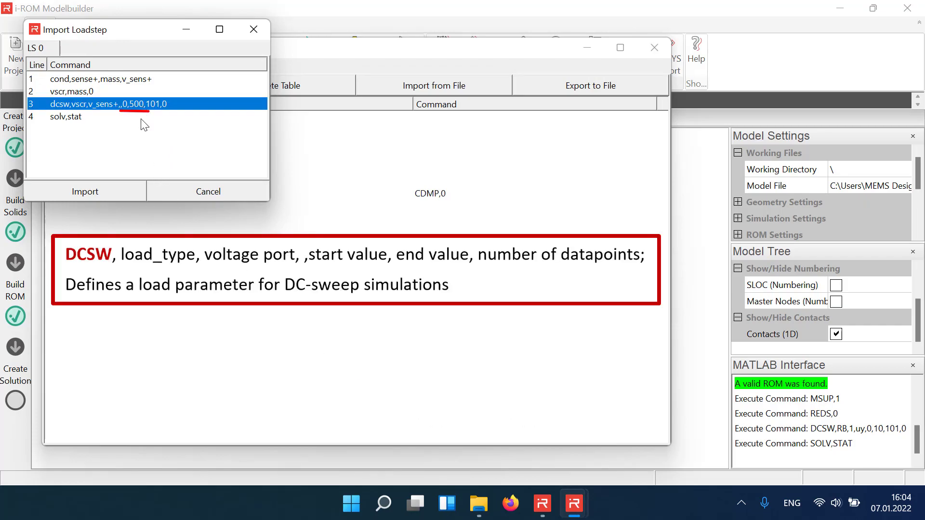
left_click(110, 193)
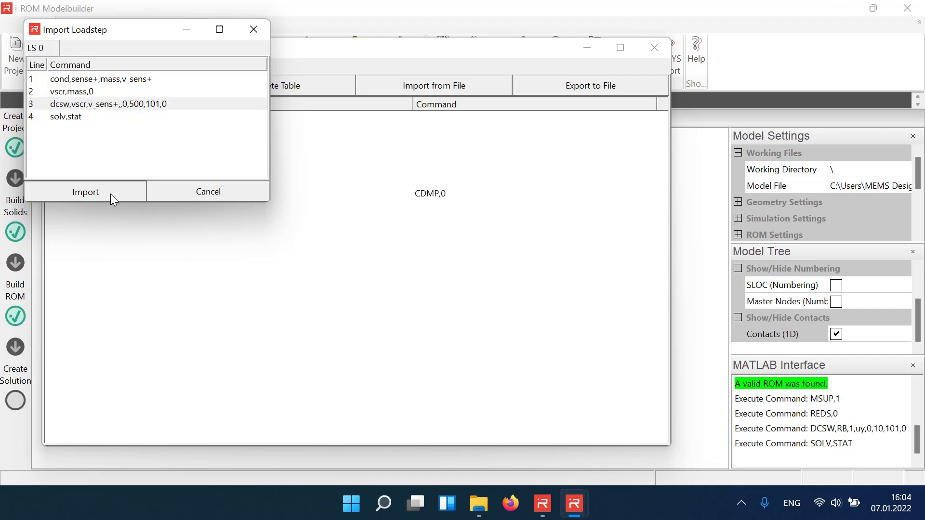
left_click(651, 48)
left_click(553, 49)
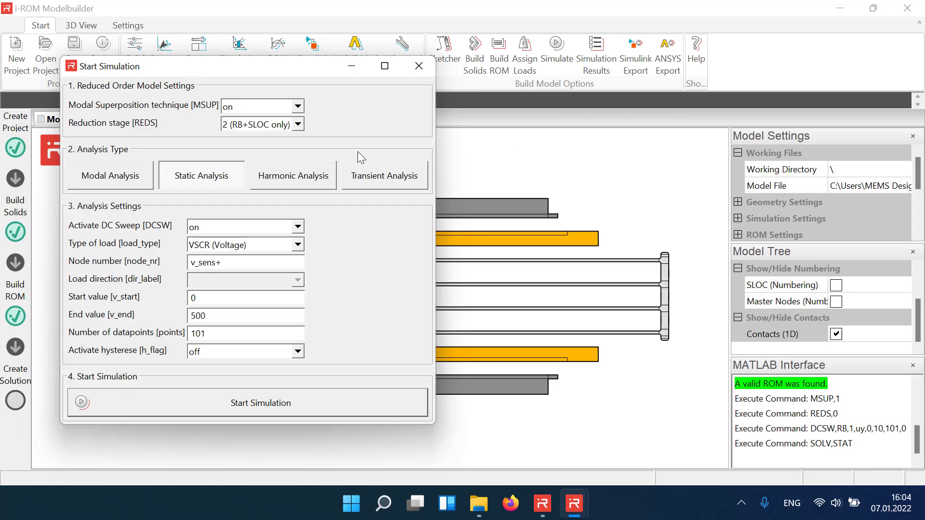
Run the static voltage sweep and read the RB 1 uy end value of 9.44 at 500 V
left_click(260, 403)
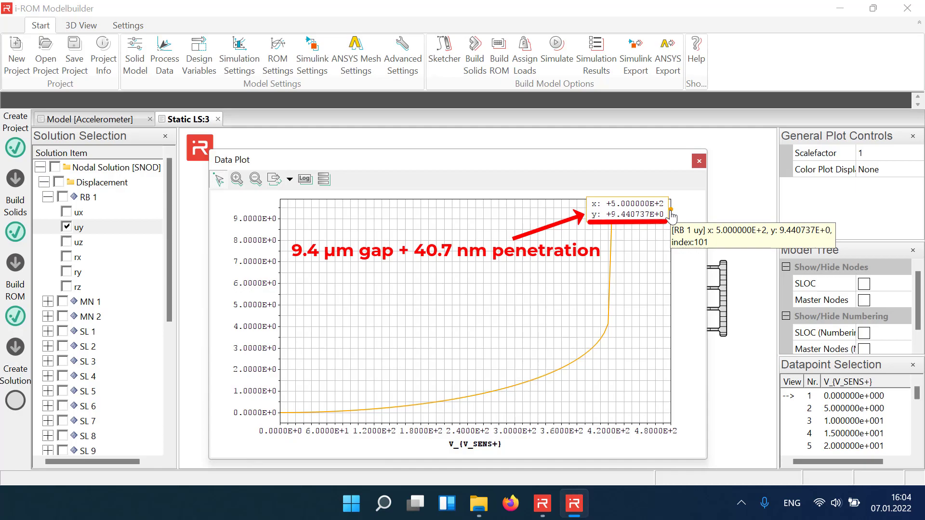
left_click(671, 215)
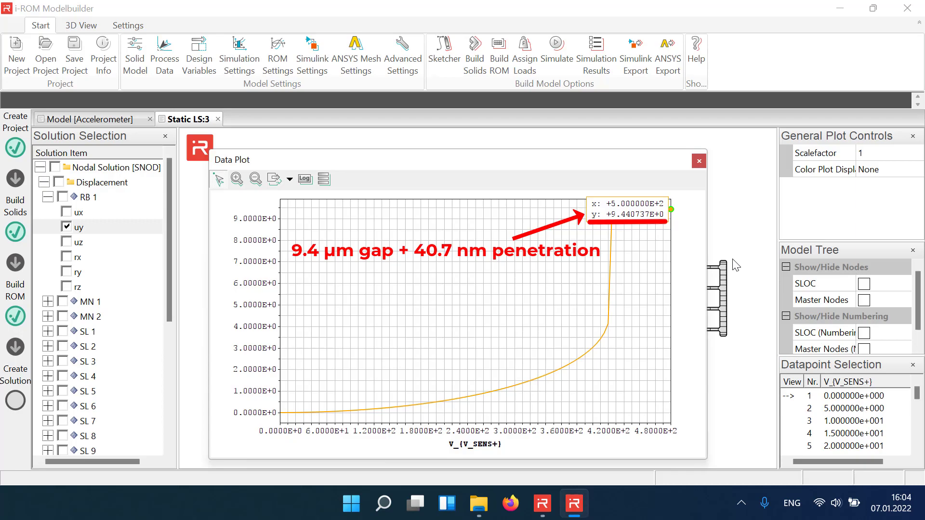
left_click(697, 161)
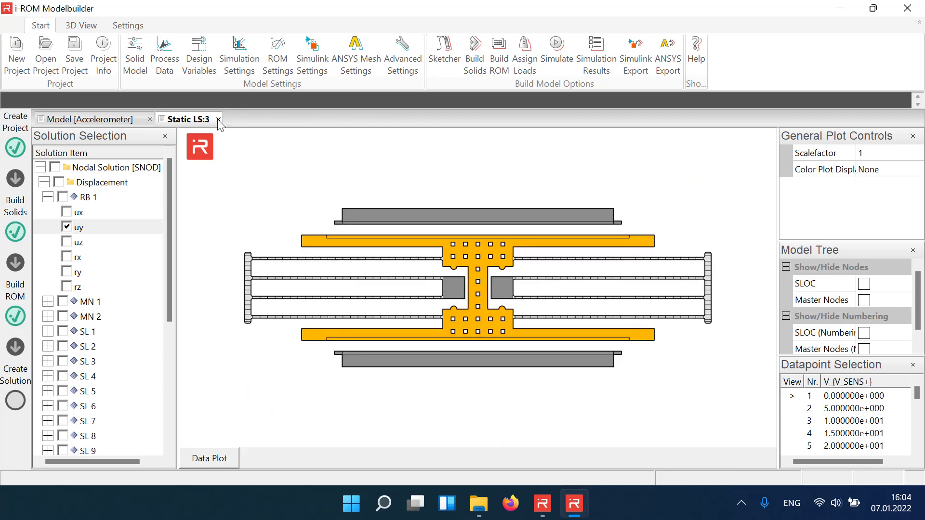
Set Contact Stiffness Factor to 50000, rerun, and confirm uy ends at 9.404 at 500 V
left_click(219, 120)
left_click(239, 60)
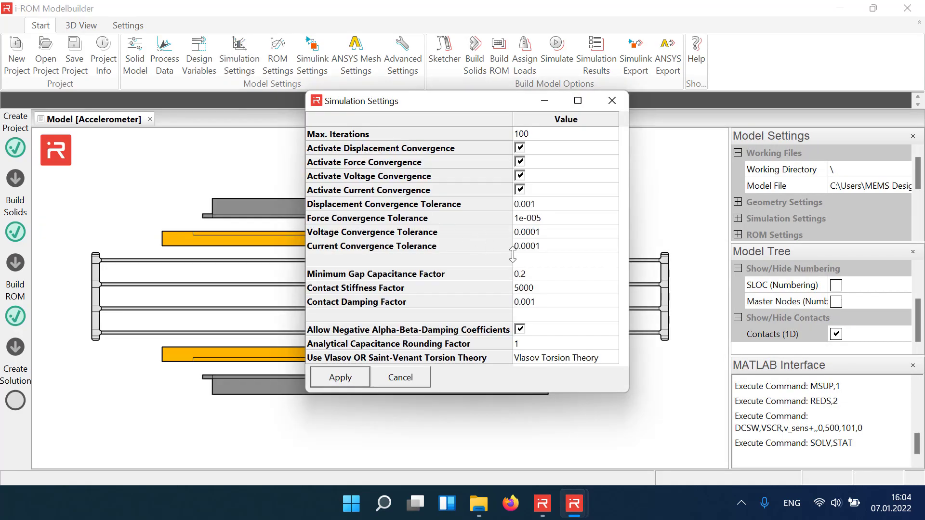
left_click(538, 291)
left_click(540, 291)
left_click(333, 379)
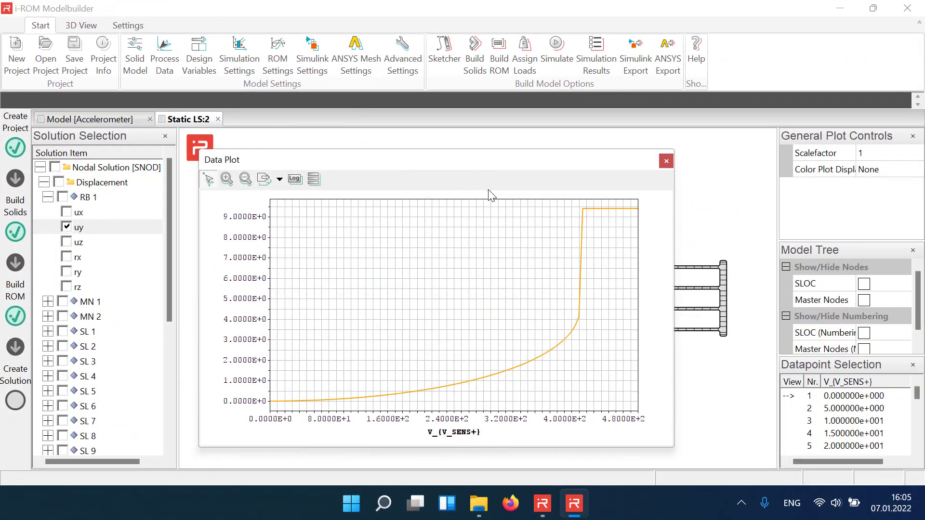
mouse_move(638, 213)
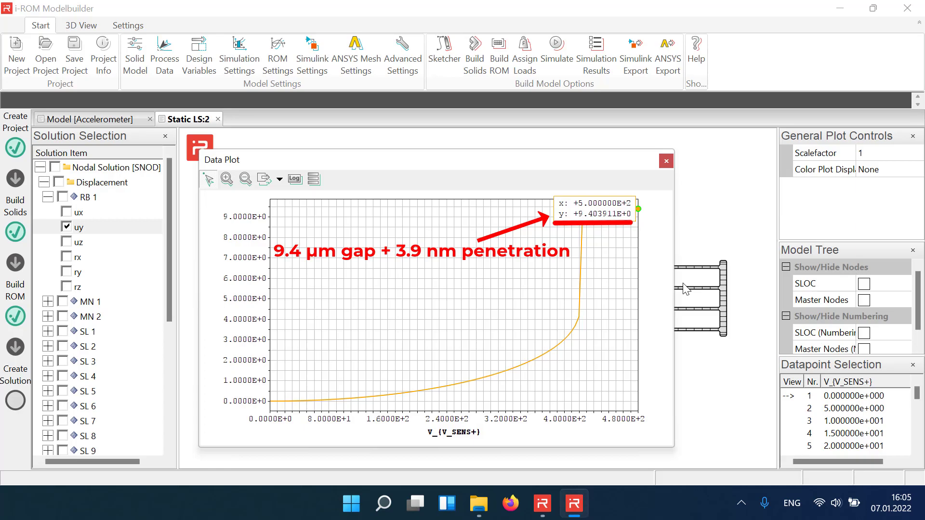
left_click(218, 119)
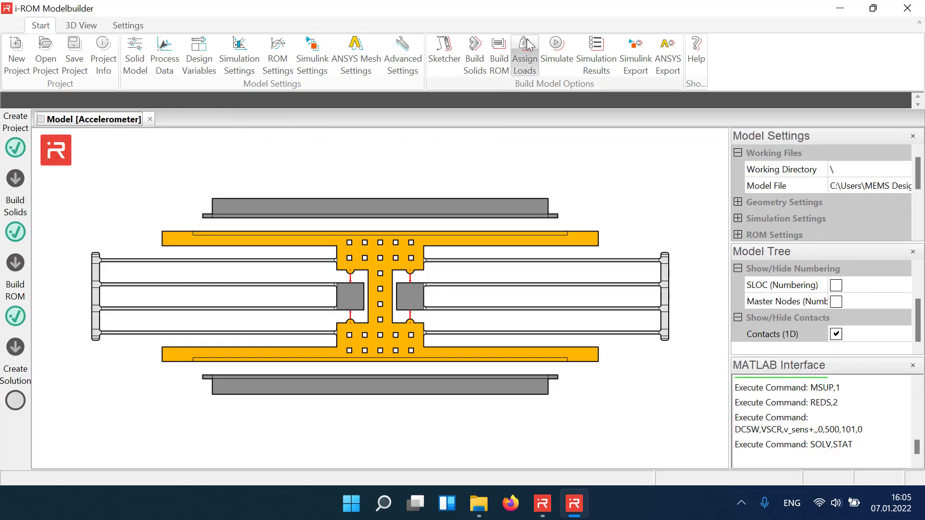
Import Accel_vpulse.txt loads: a 500 V pulse source on v_sens+ and 0.15 damping ratio
left_click(525, 46)
left_click(443, 89)
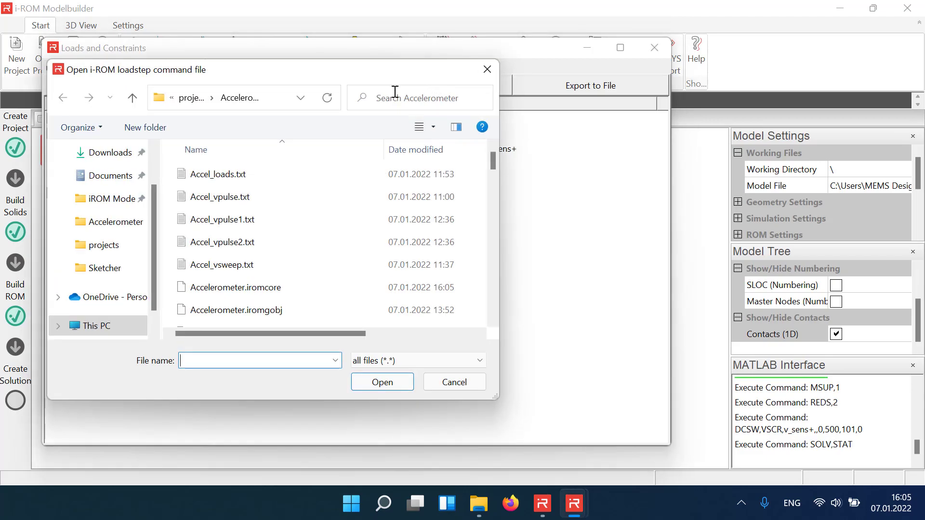
left_click(260, 198)
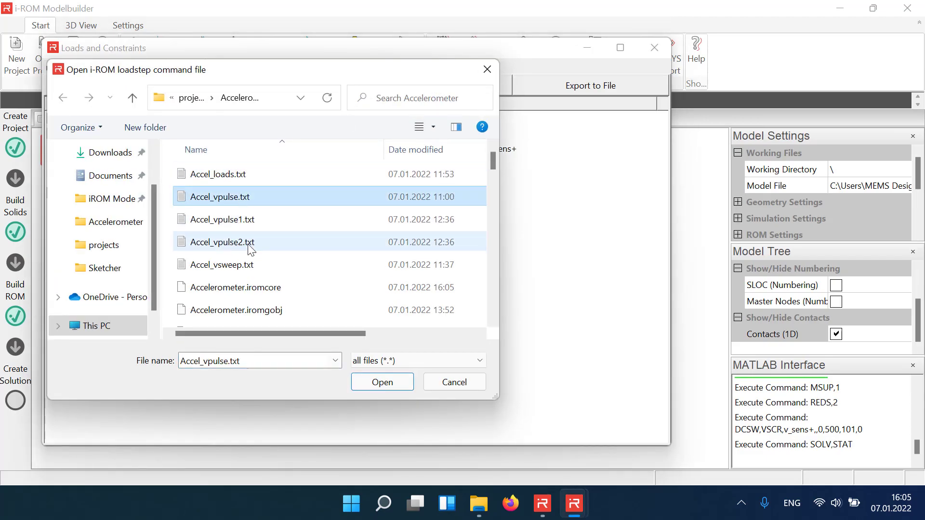
left_click(364, 382)
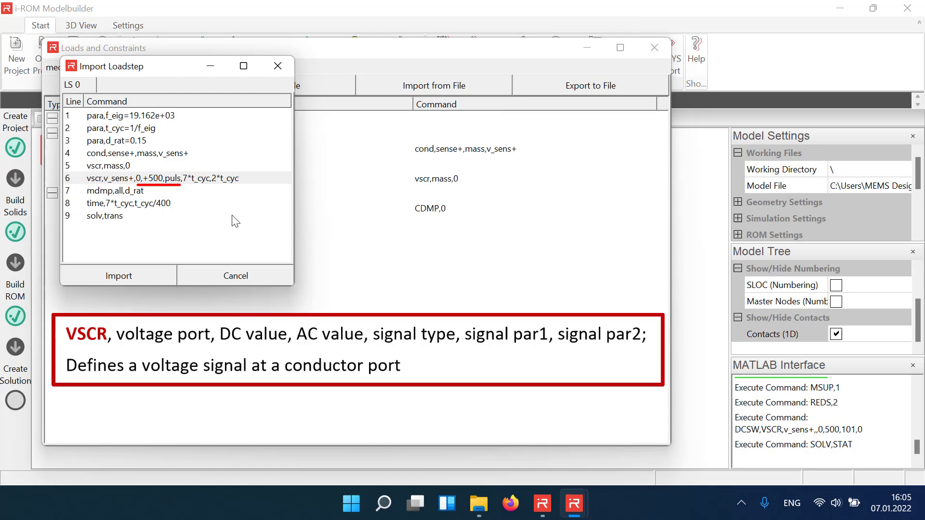
left_click(143, 276)
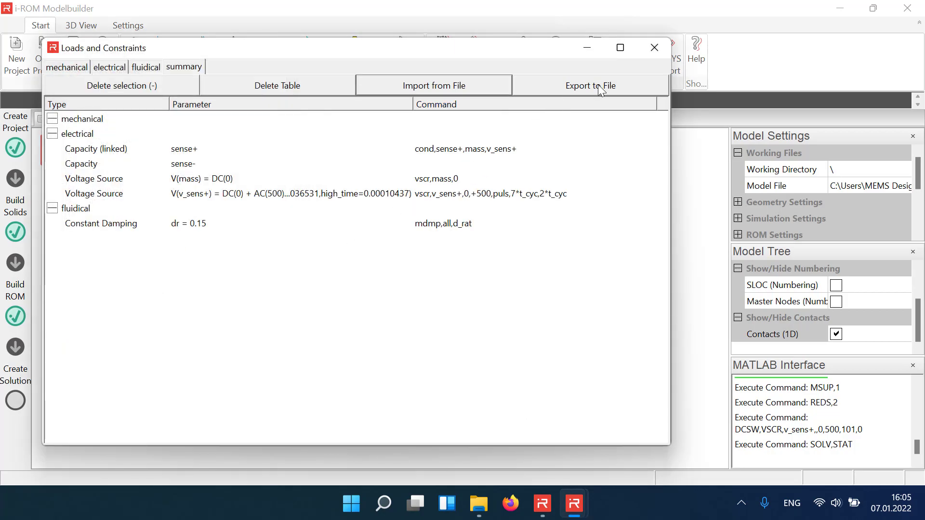
left_click(654, 48)
Run the transient pulse simulation and zoom the RB 1 uy plot into its bouncing plateau near 9.4
left_click(555, 54)
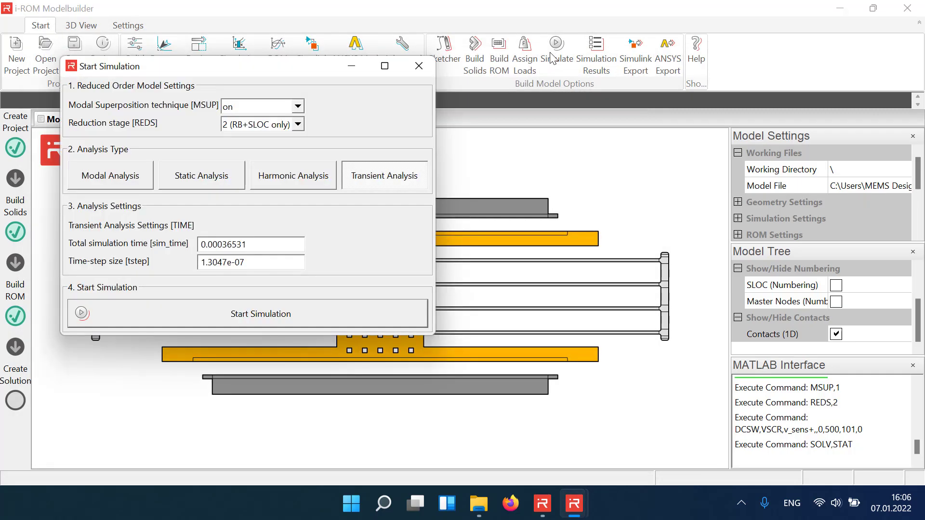
left_click(261, 314)
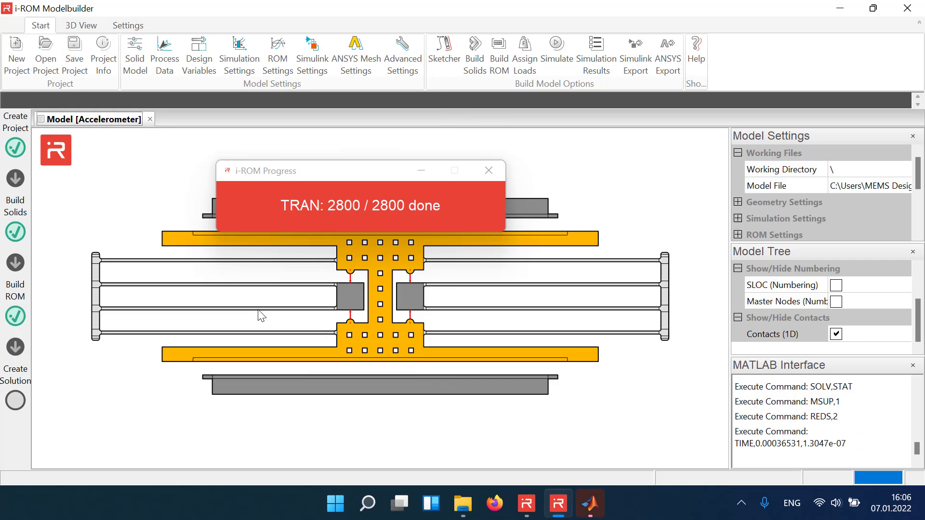
left_click(67, 227)
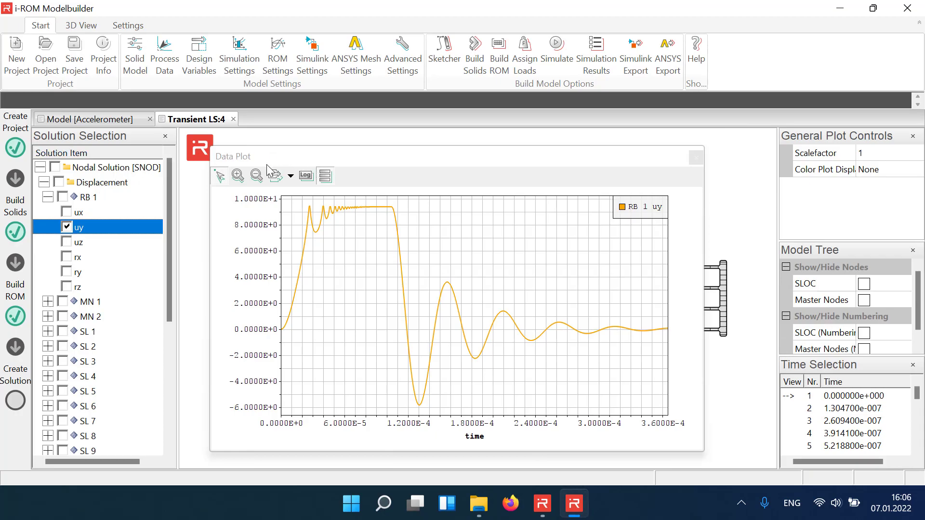
left_click(241, 179)
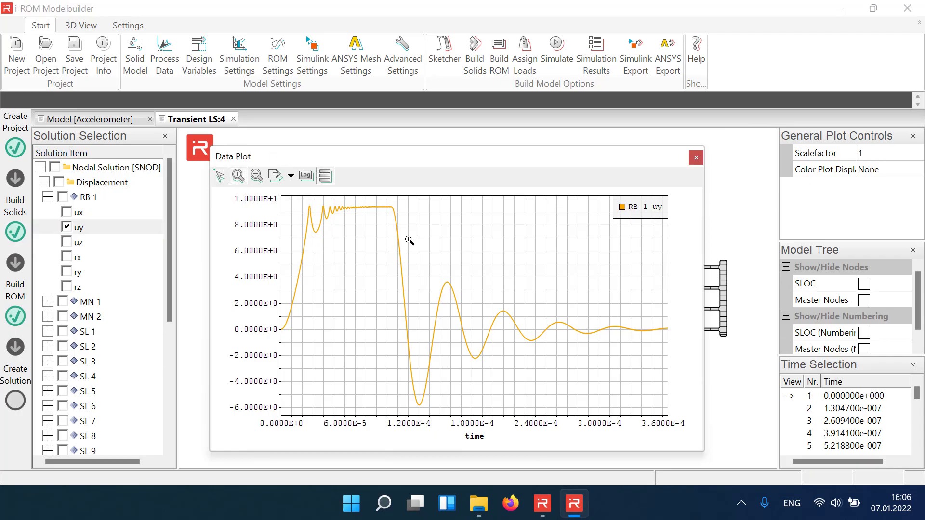
left_click_drag(329, 244, 291, 197)
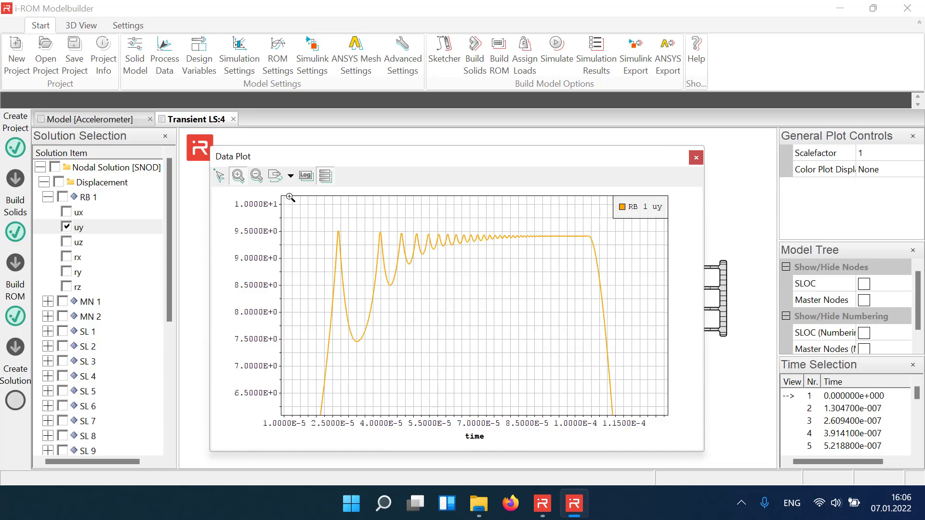
left_click(696, 158)
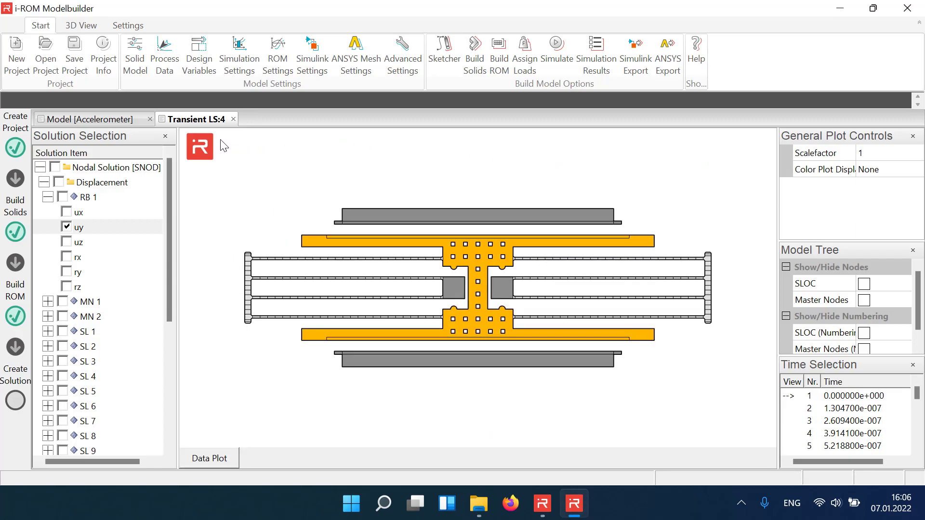
Animate the transient motion in the 3D view, then close the Transient LS:4 result
left_click(165, 137)
left_click(86, 29)
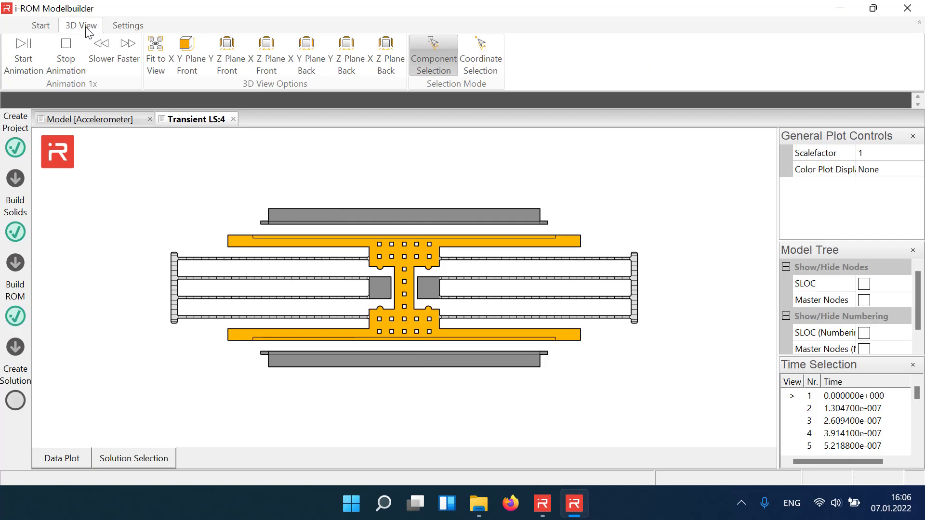
left_click(44, 66)
scroll(310, 265, "up", 3)
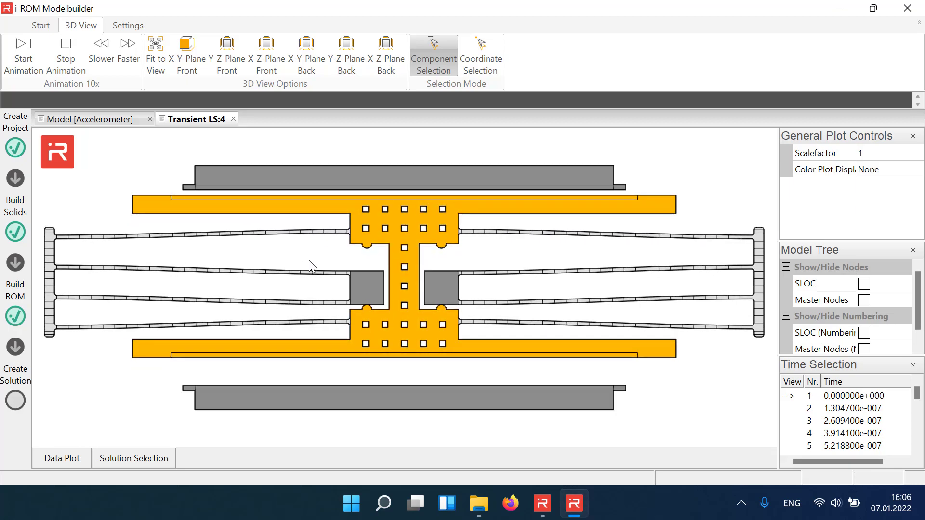
left_click(234, 119)
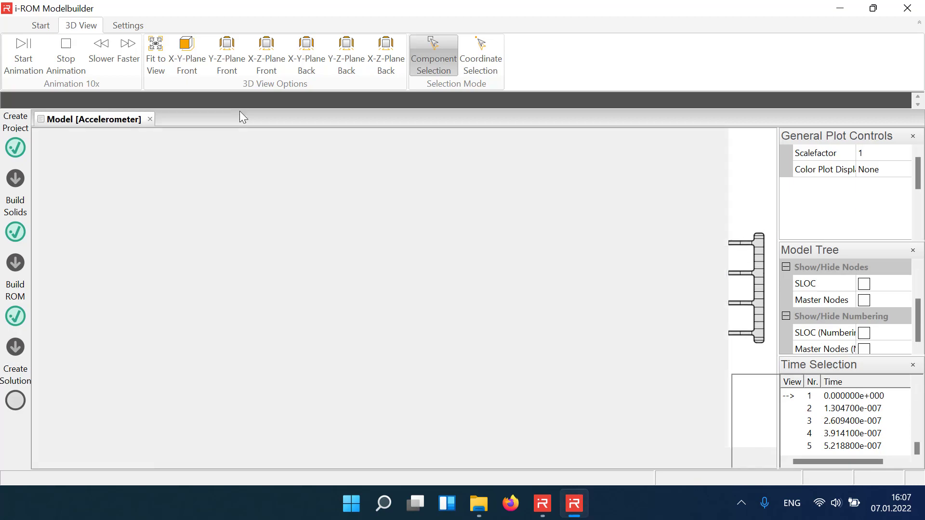
Set the Contact Stiffness Factor to 1e-18 and rebuild the reduced order model
left_click(36, 27)
left_click(235, 52)
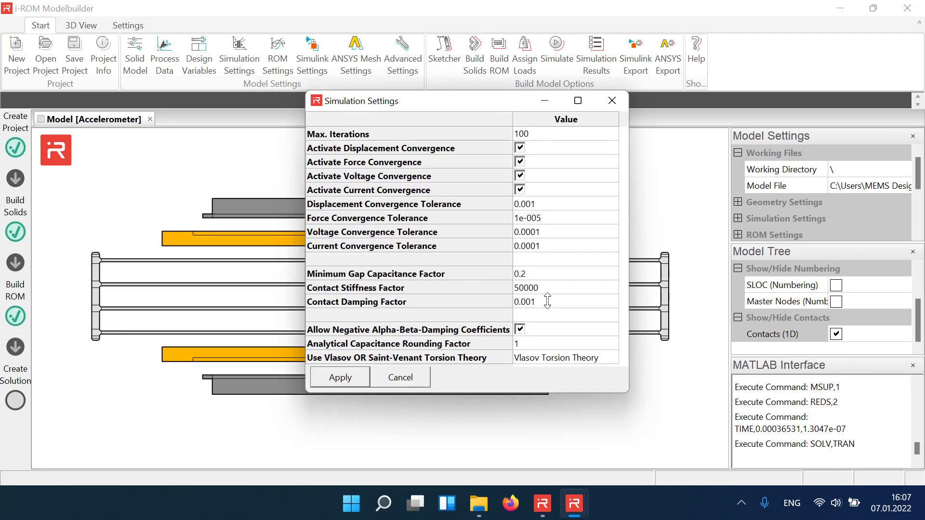
left_click(561, 291)
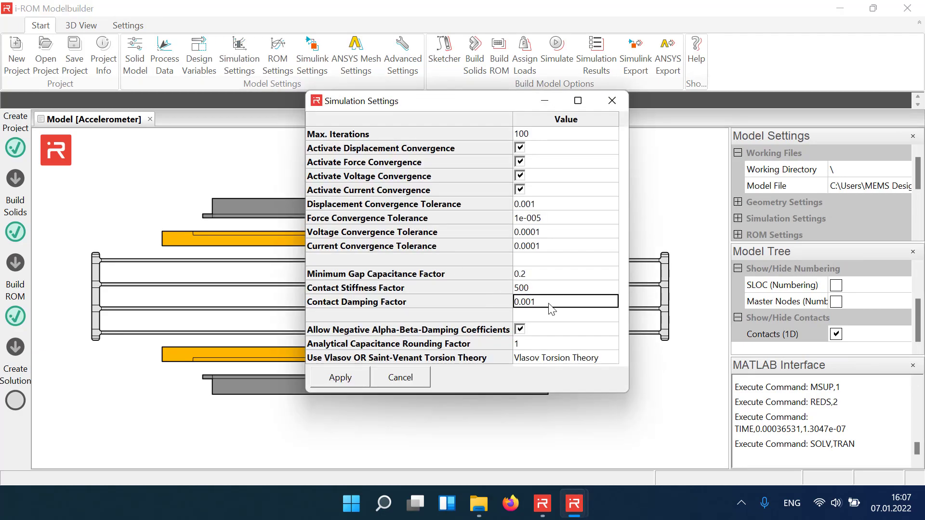
type("1e")
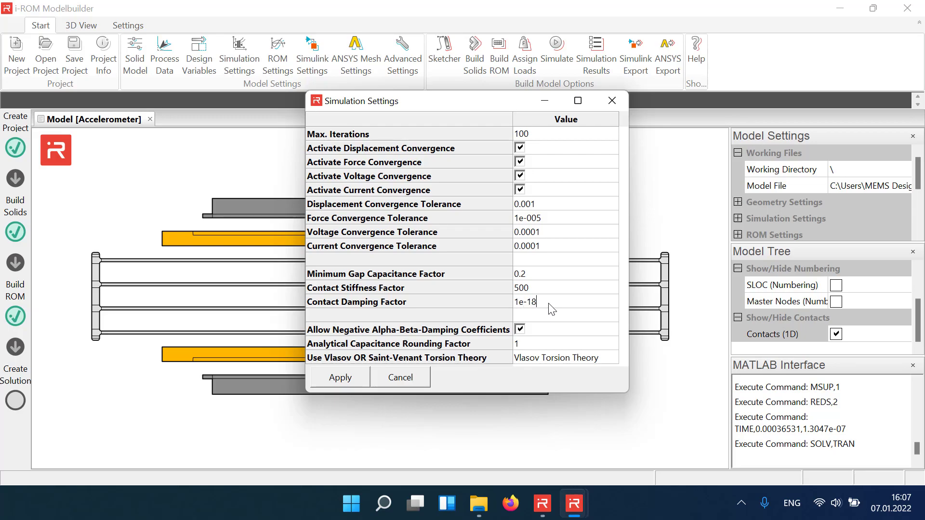
type("-18")
left_click(346, 375)
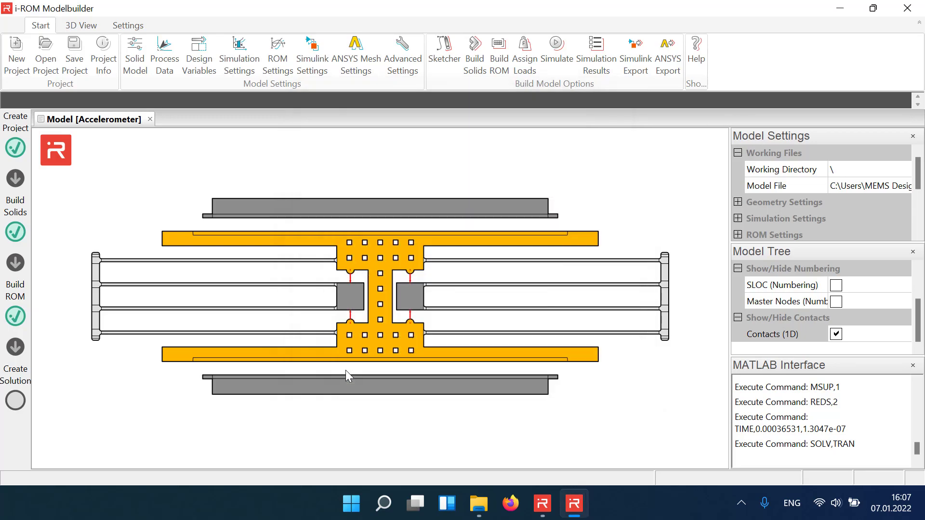
left_click(499, 53)
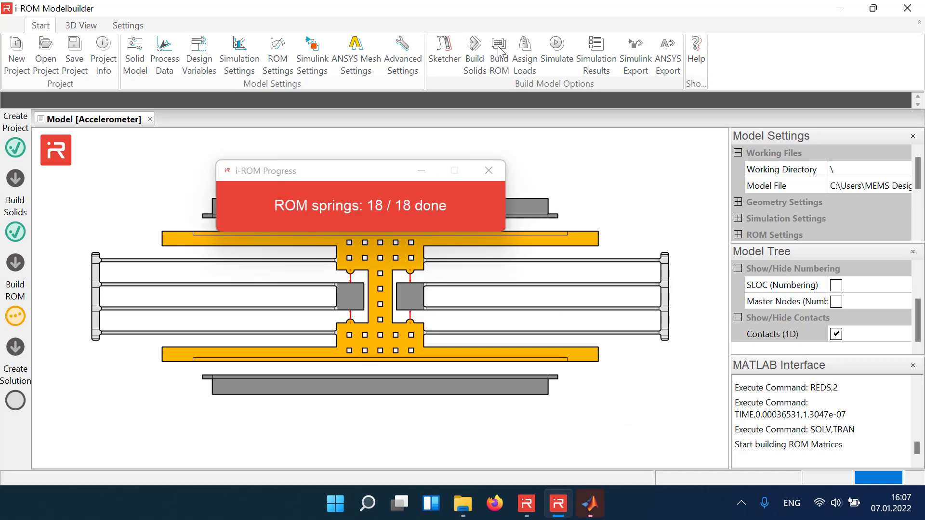
Run the transient simulation to 0.000232 s, then play and stop the deformation animation
left_click(553, 57)
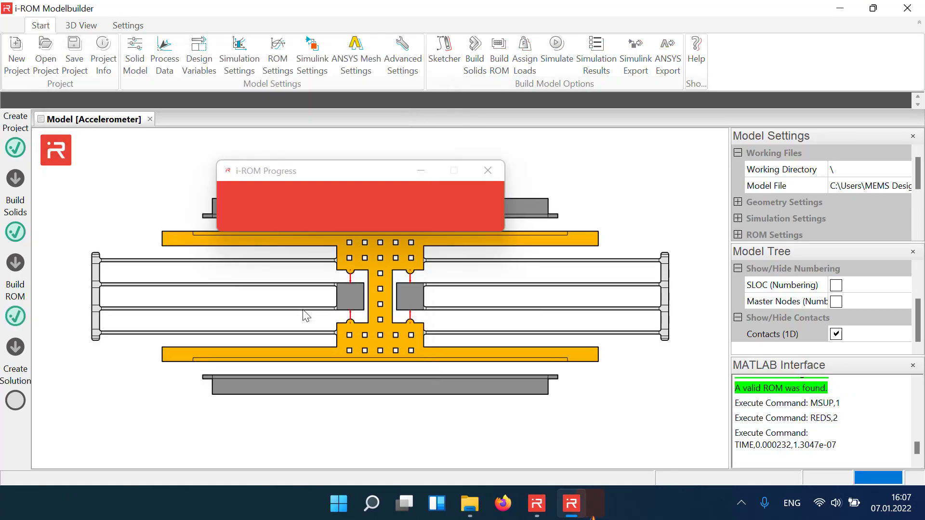
left_click(303, 314)
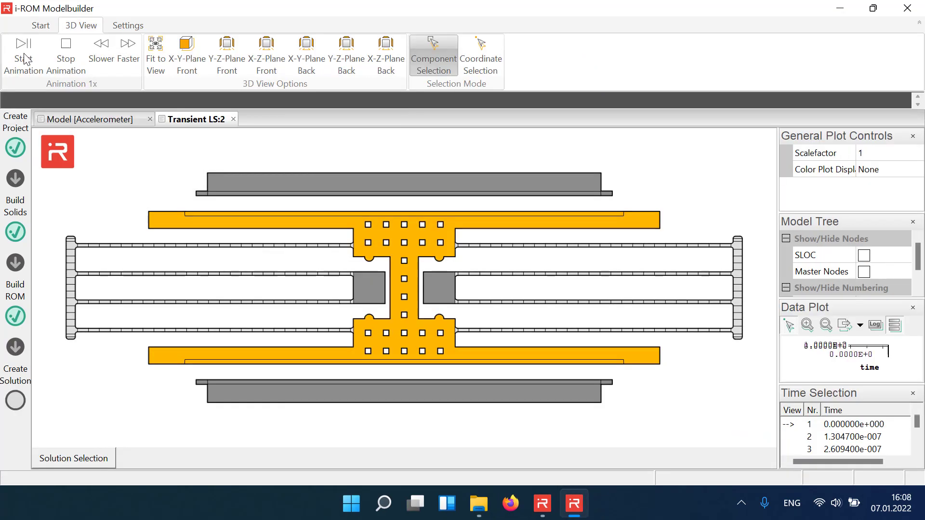
left_click(23, 59)
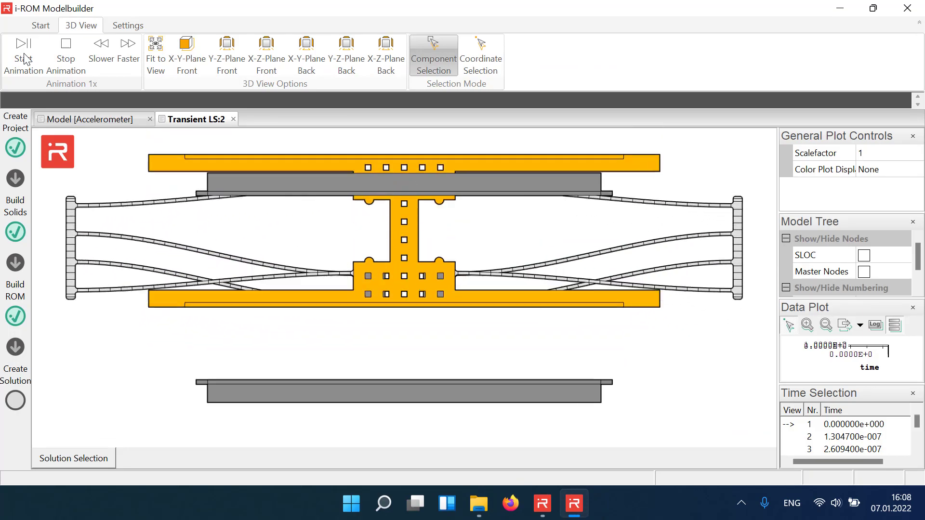
left_click(66, 53)
Close Transient LS:2, set the Contact Damping Factor to 10, and rebuild the ROM
left_click(40, 26)
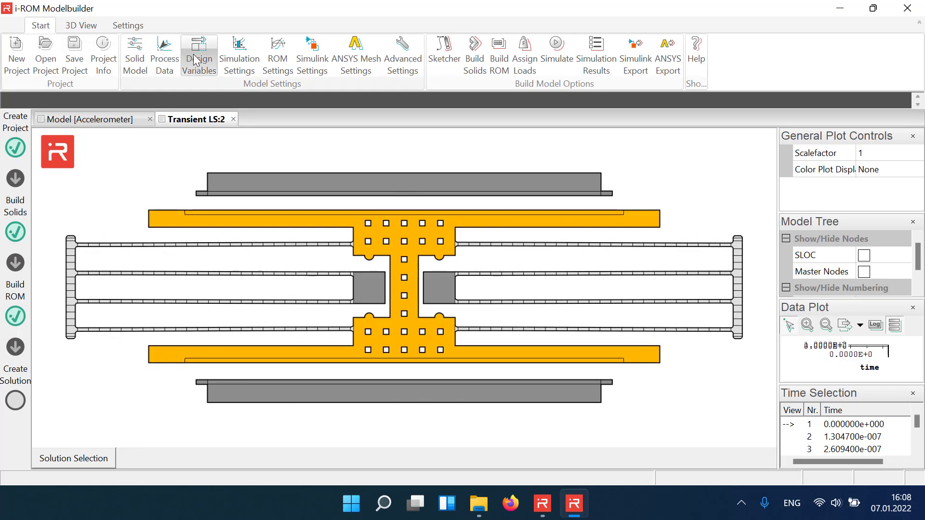
left_click(233, 120)
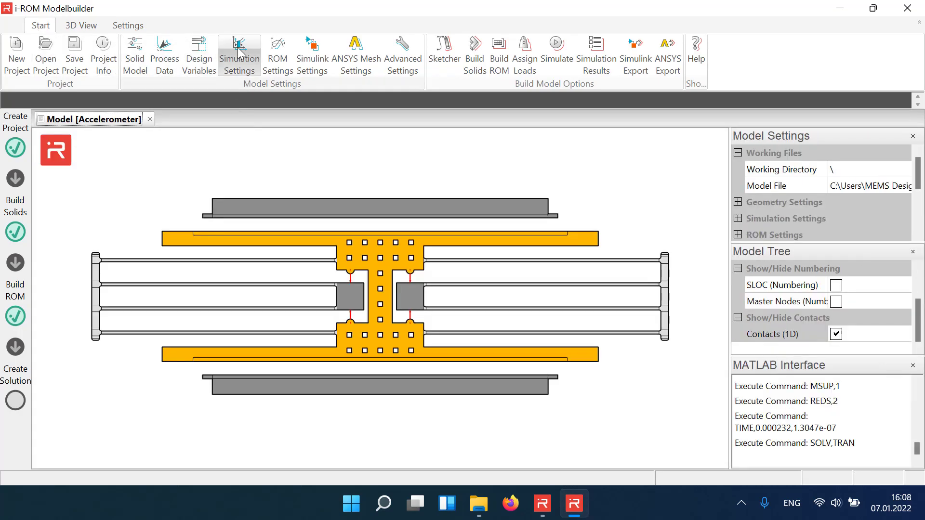
left_click(240, 56)
left_click(539, 291)
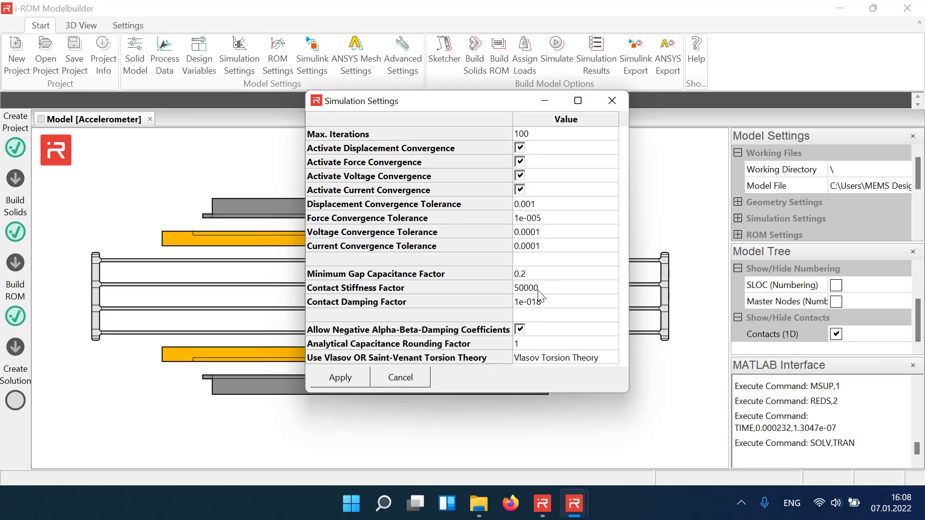
left_click(556, 305)
type("10")
left_click(341, 378)
left_click(500, 48)
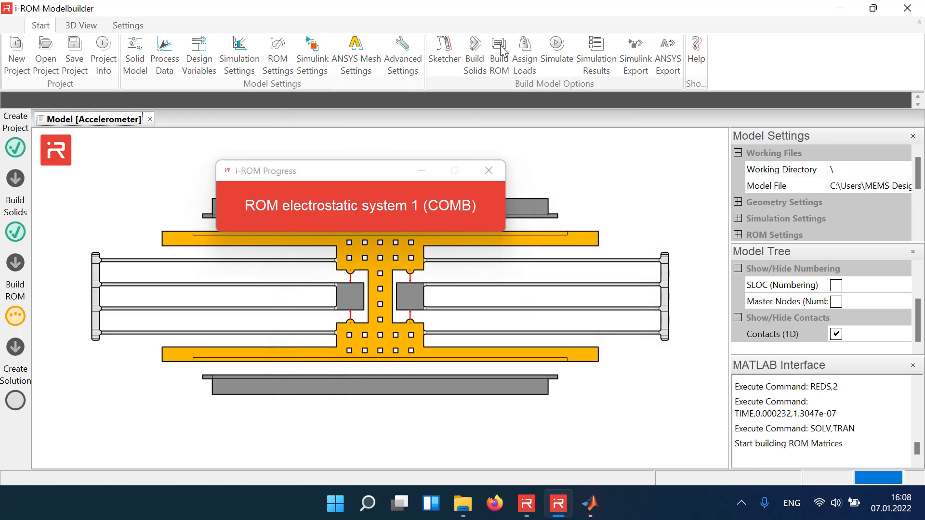
Re-import the loads from Accel_vpulse.txt
left_click(524, 53)
left_click(496, 87)
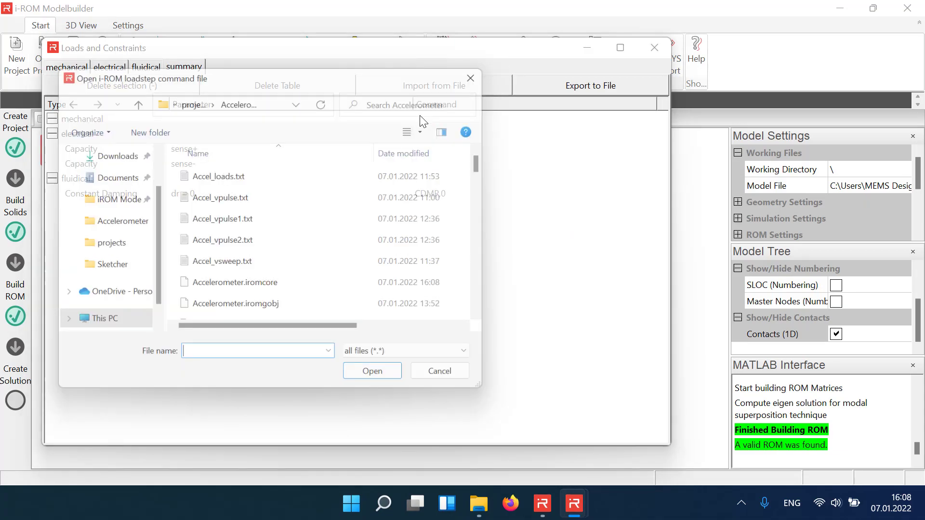
left_click(227, 203)
left_click(362, 381)
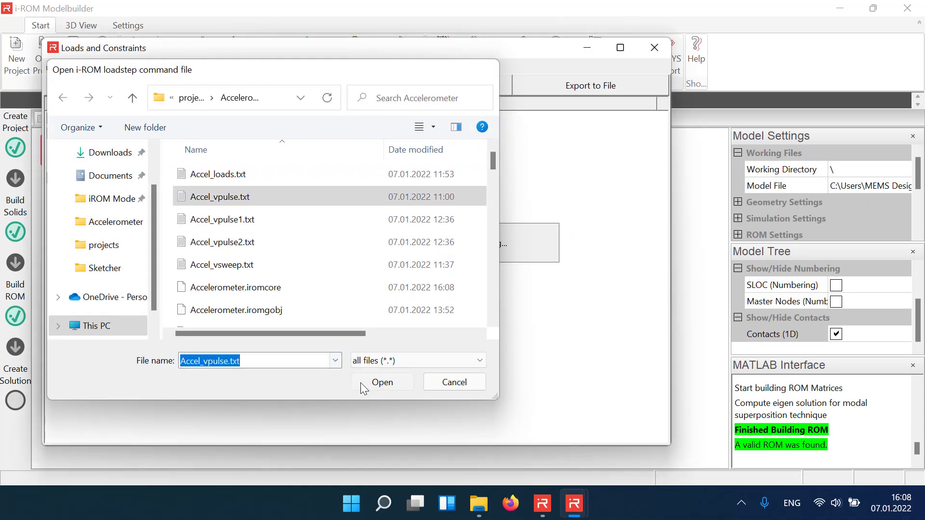
left_click(199, 308)
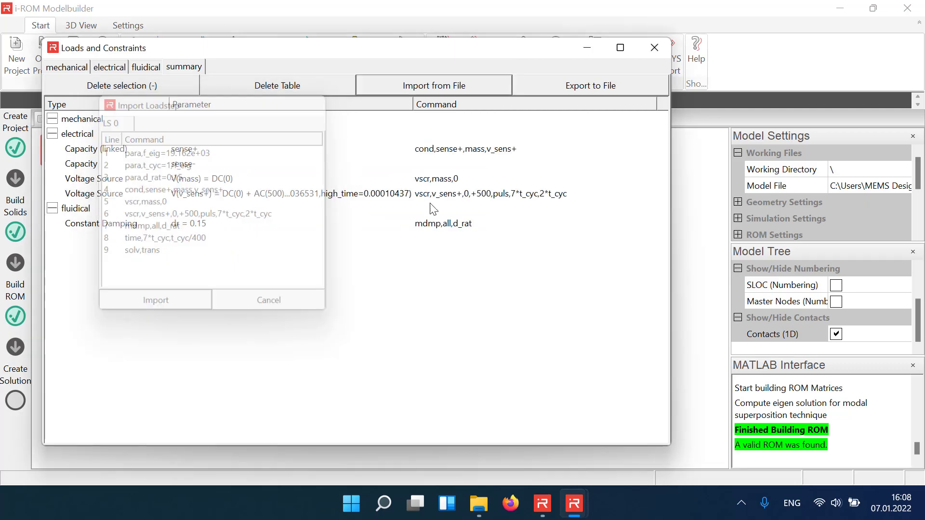
Run the transient simulation to produce the Transient LS:2 result
left_click(654, 49)
left_click(556, 55)
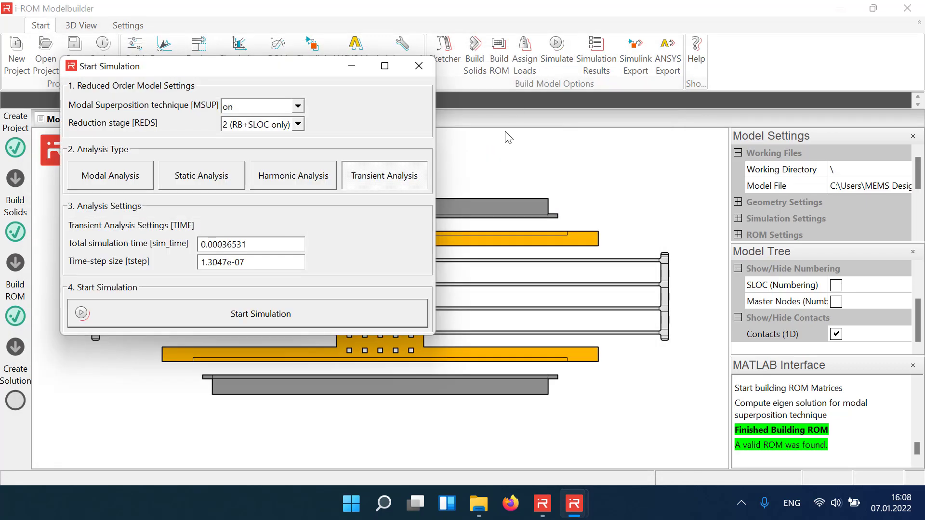
left_click(326, 315)
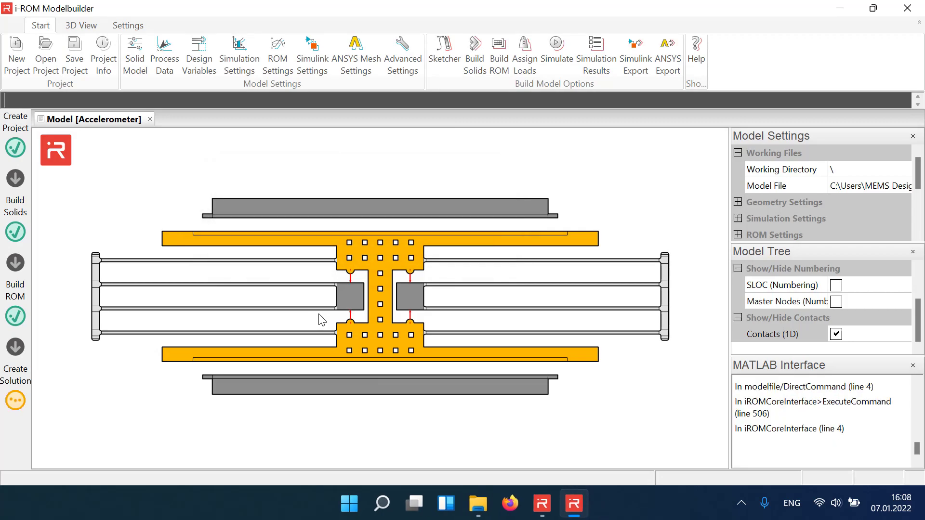
Plot RB 1 uy over time, which plateaus near 9.4 then damps out
left_click(67, 227)
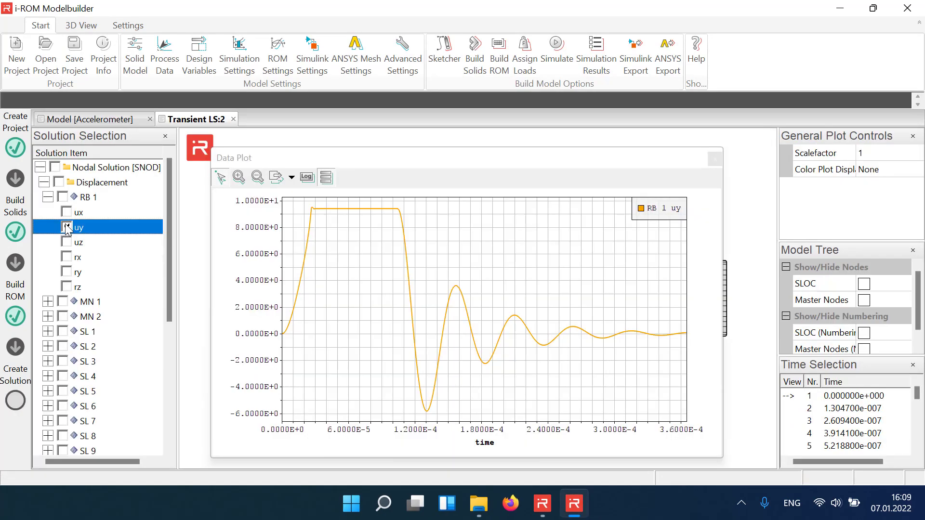
left_click(241, 183)
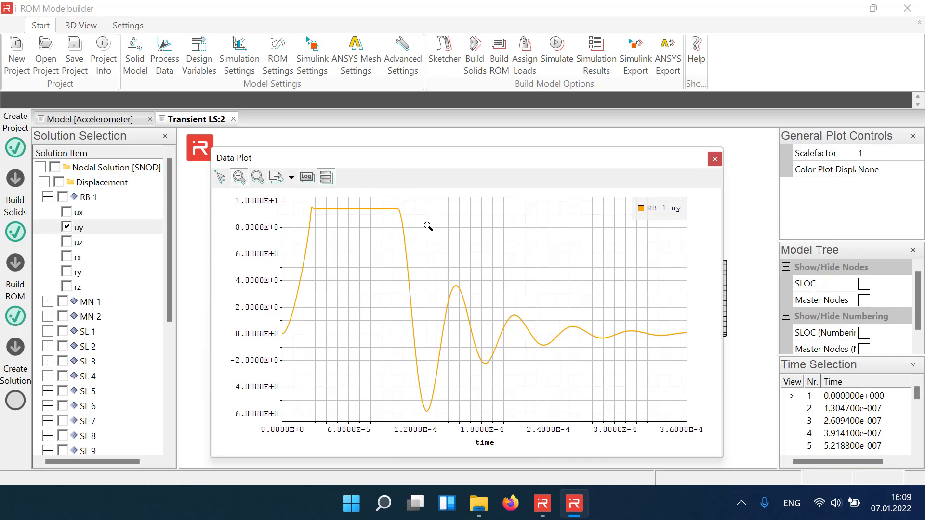
left_click(715, 160)
Play and stop the deformation animation, then close the Transient LS:2 result
left_click(25, 52)
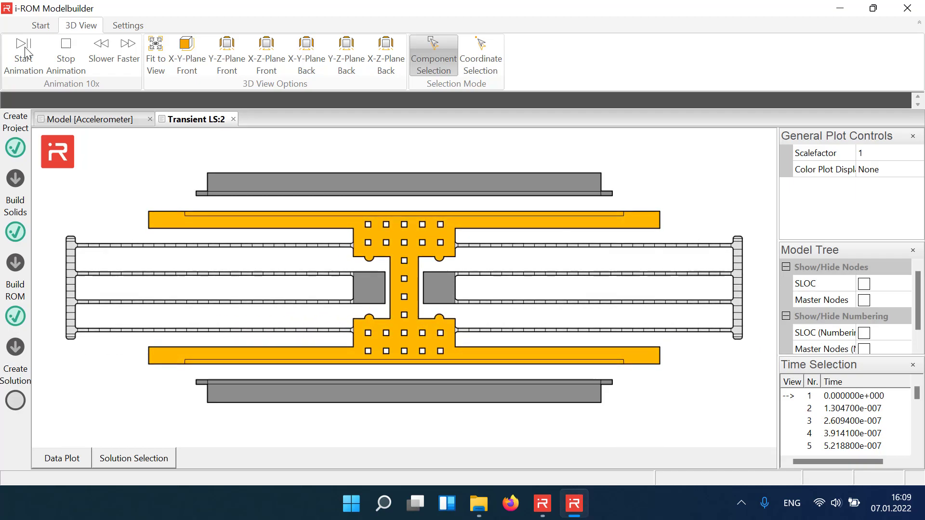
left_click(65, 49)
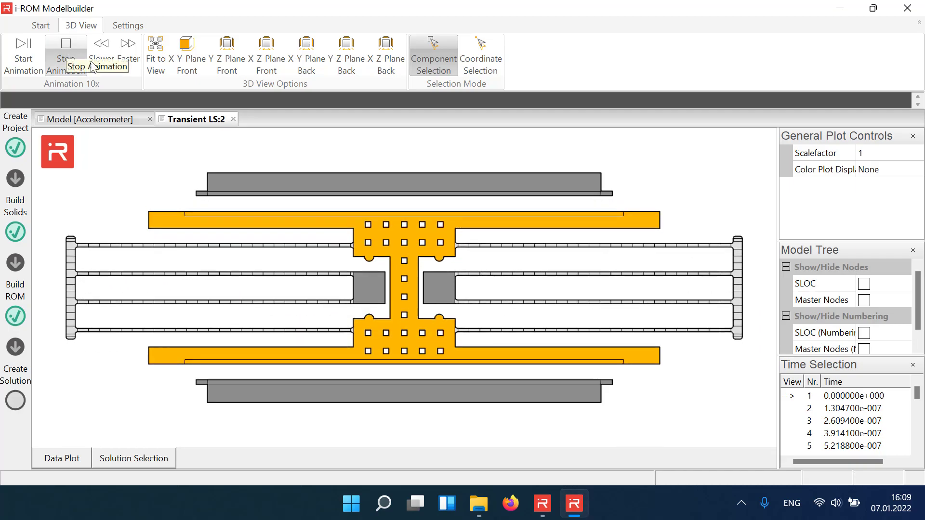
left_click(233, 119)
Import loads from Accel_vpulse2.txt: 1000 V pulse, constant damping 0.0375, mode-1 damping 0.15
left_click(30, 24)
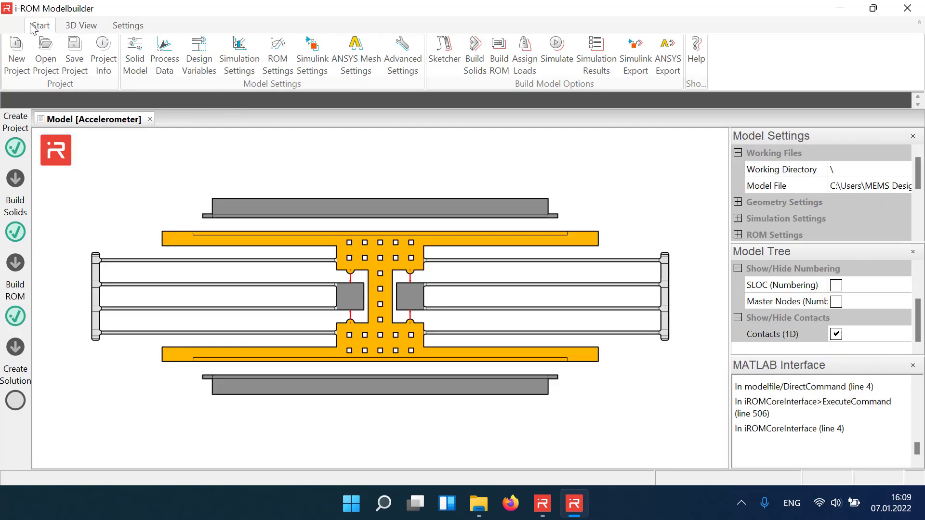
left_click(521, 53)
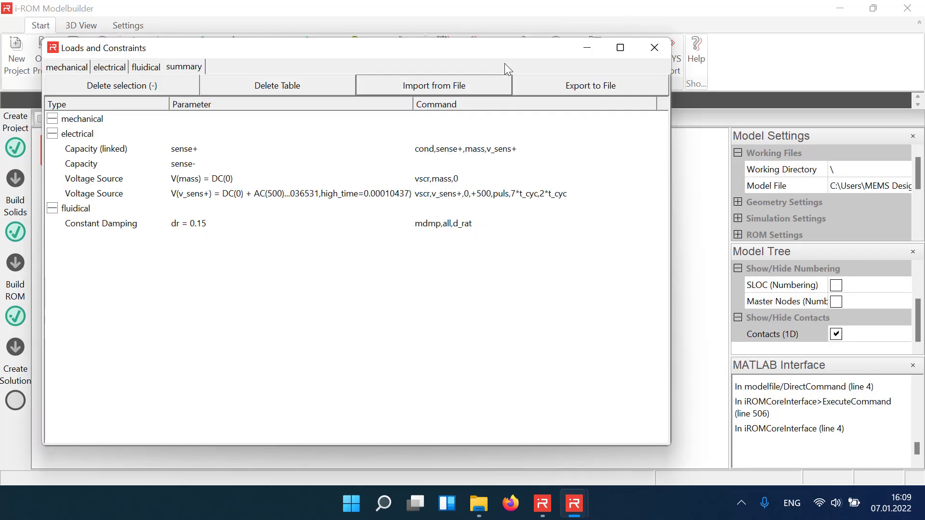
left_click(460, 87)
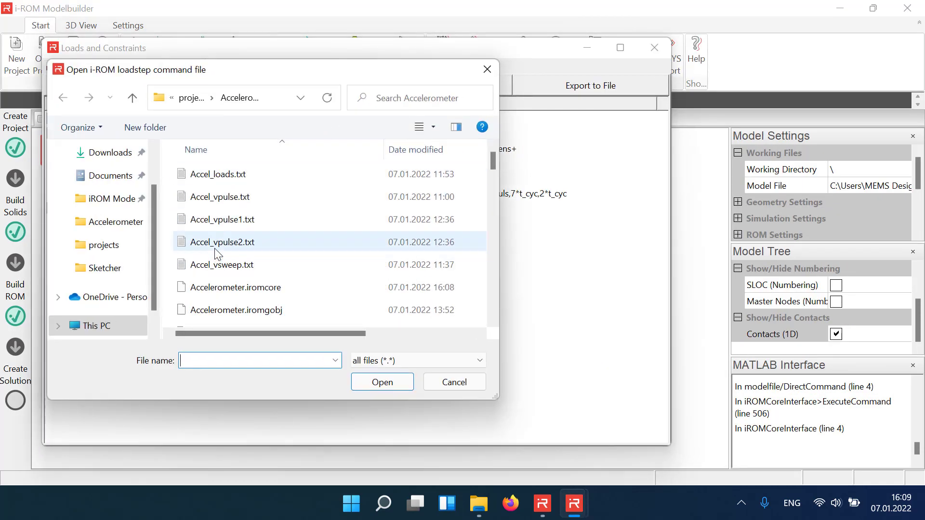
left_click(215, 248)
left_click(369, 381)
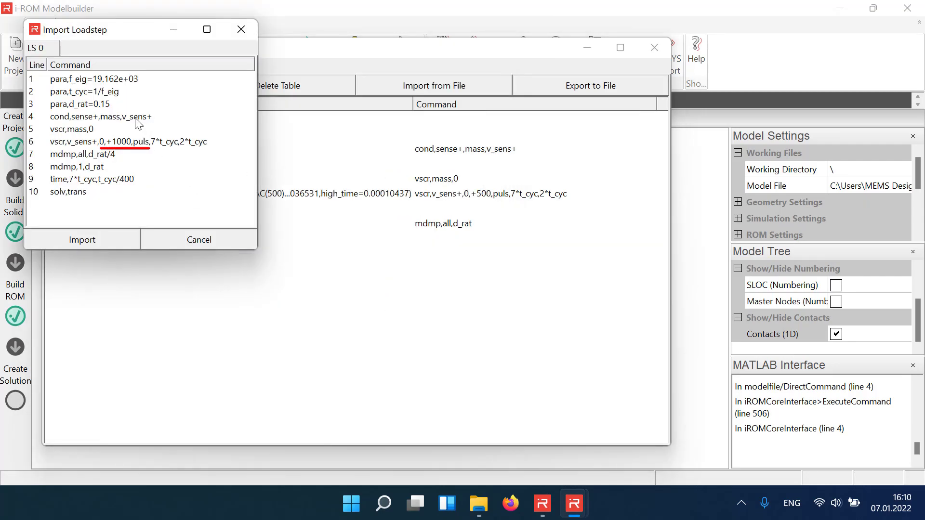
left_click(112, 243)
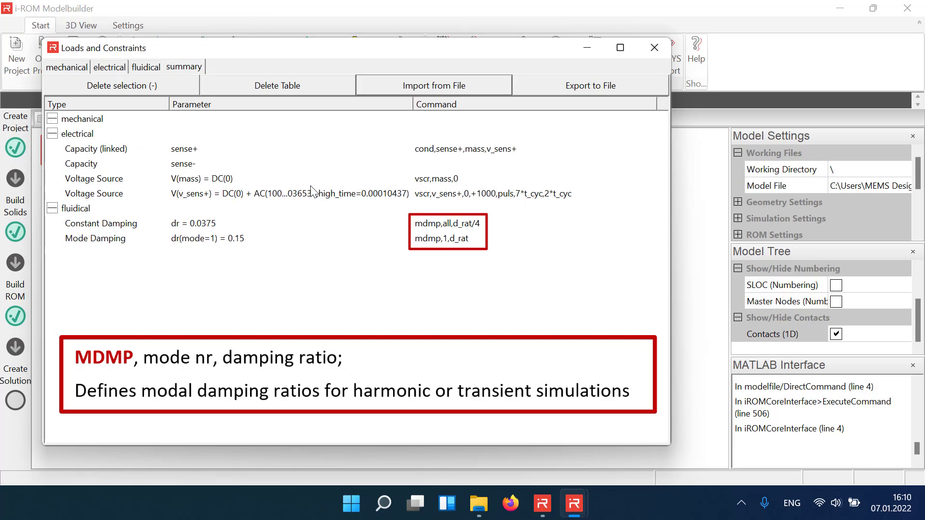
Simulate the 1000 V pulse transient and animate the resulting Transient LS:4 deformation
left_click(654, 48)
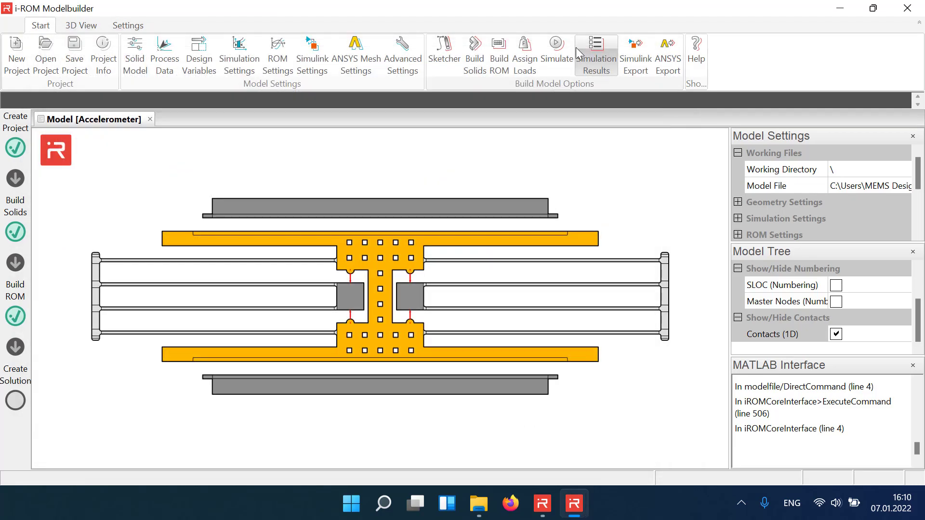
left_click(556, 50)
left_click(281, 315)
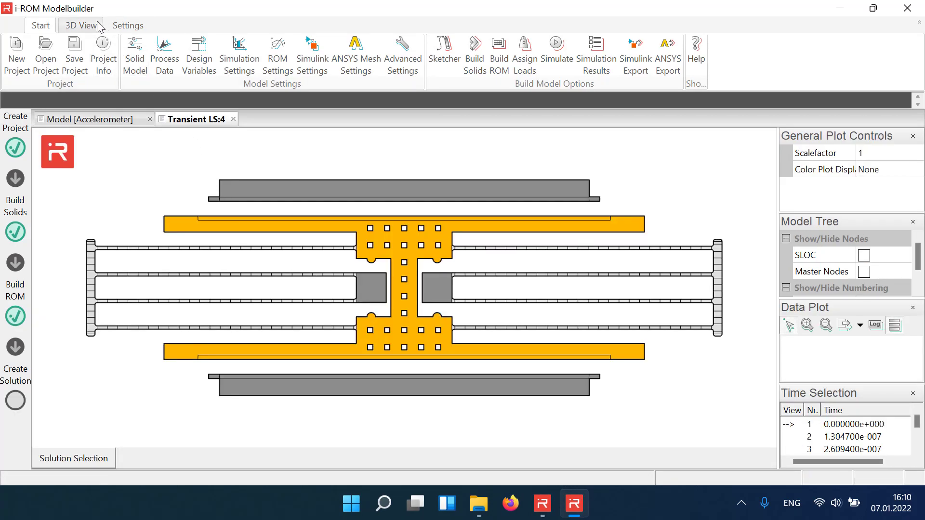
left_click(81, 25)
left_click(31, 46)
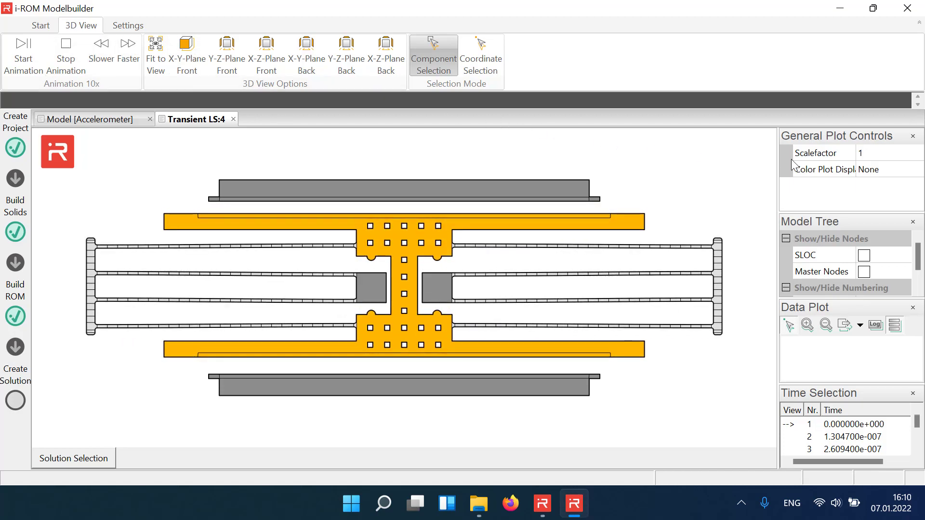
Colour Transient LS:4 by uy displacement (±0.968 ×10e+1) and tilt the model in 3D
left_click(887, 176)
left_click(887, 174)
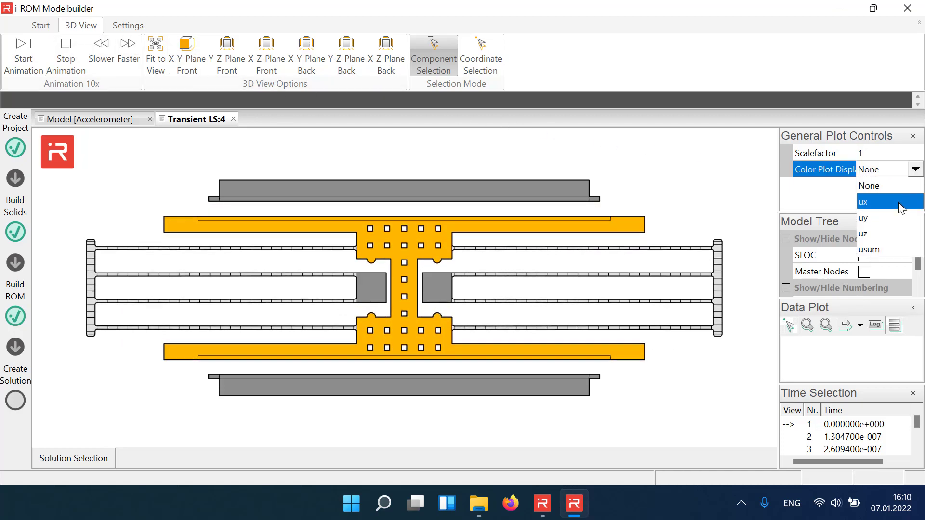
left_click(877, 214)
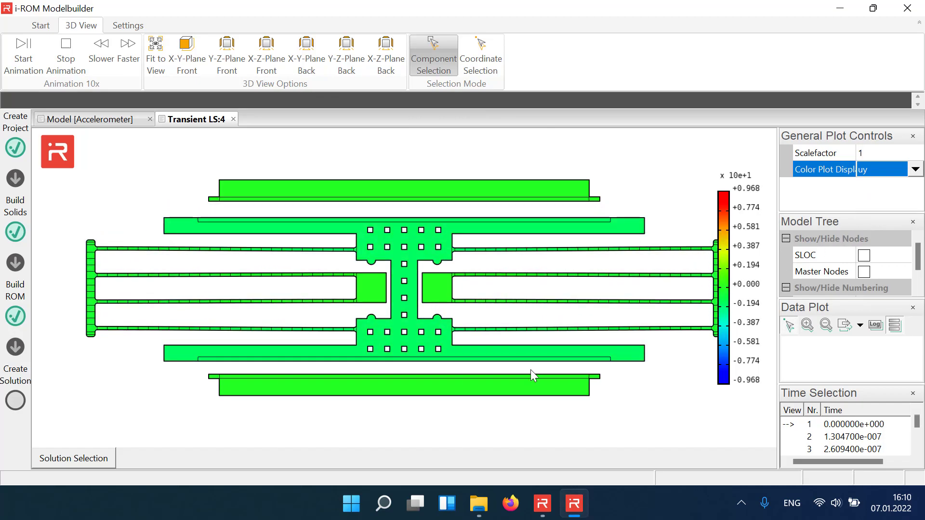
left_click_drag(531, 369, 501, 334)
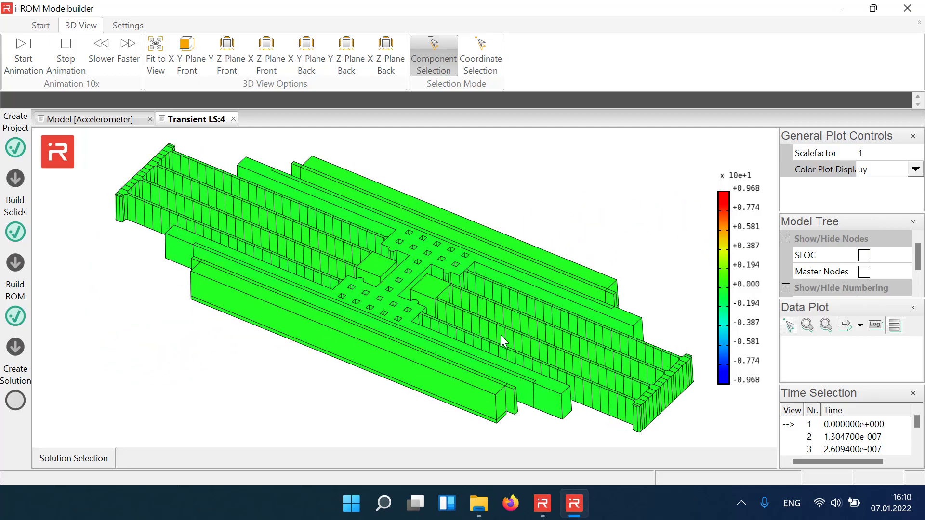